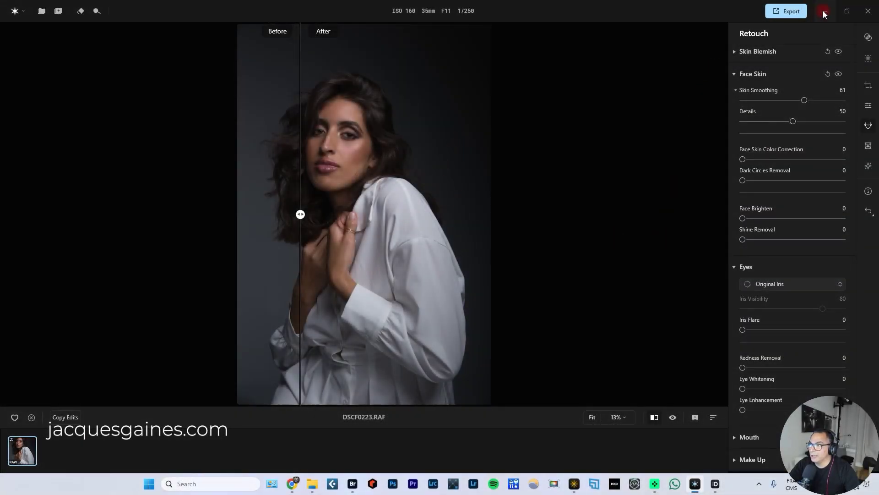
# - Minimize Aperty and bring up the Chrome window showing aperty.ai's Light Control page
pyautogui.click(823, 11)
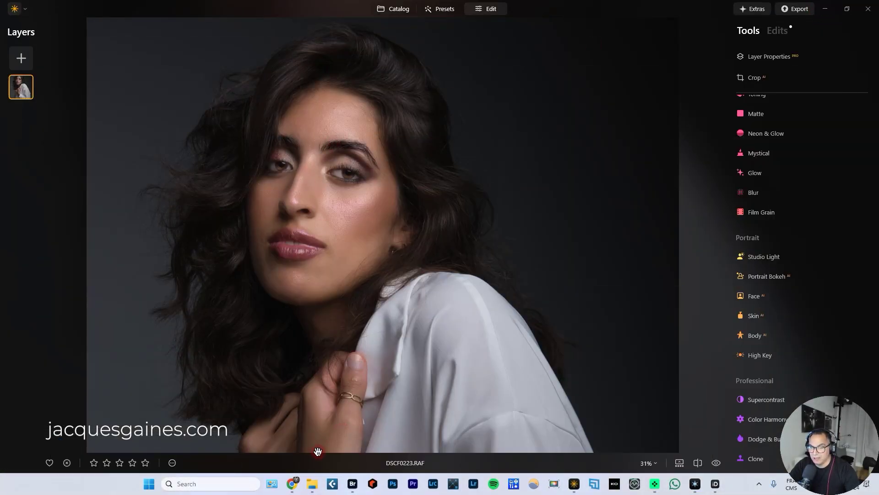
pyautogui.click(291, 484)
pyautogui.click(248, 442)
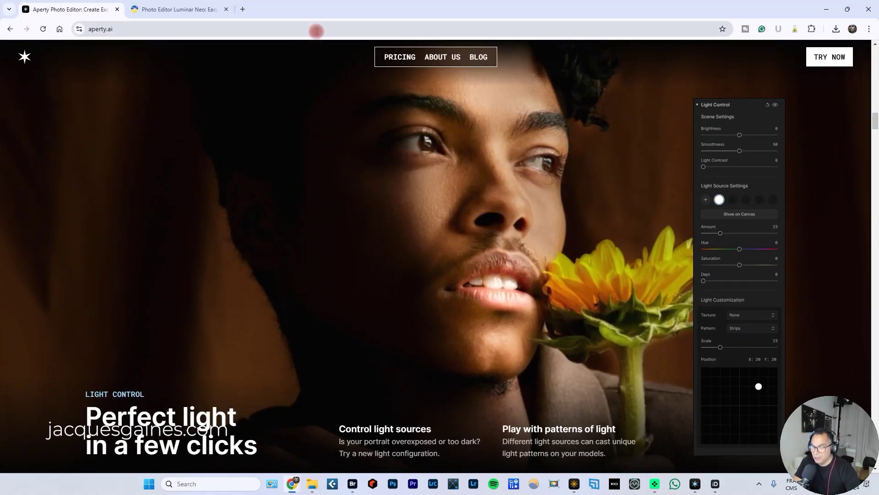
# - View aperty.ai full screen back up to 'Experience precise, elegant retouching', then exit full screen
pyautogui.press('F11')
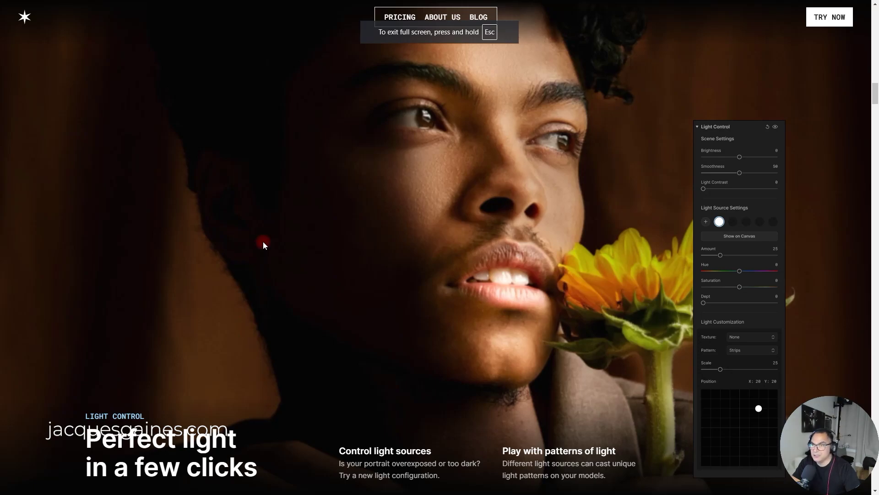
pyautogui.scroll(1, 393, 251)
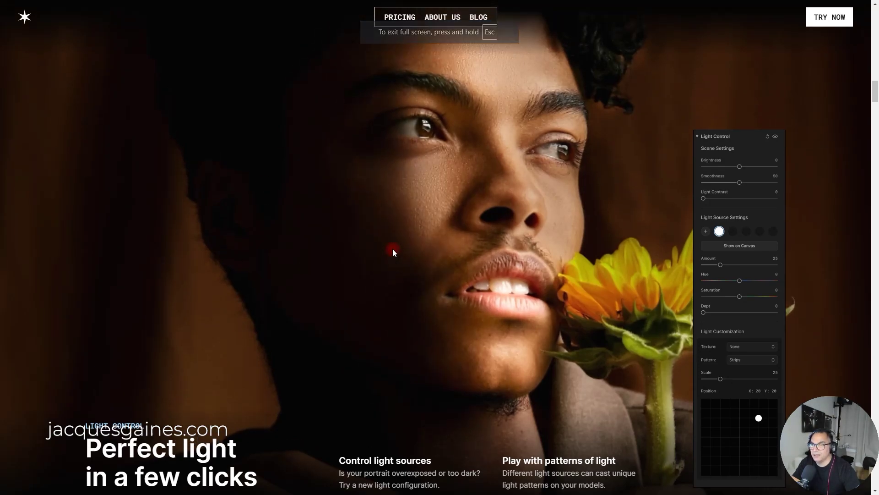
pyautogui.scroll(15, 392, 248)
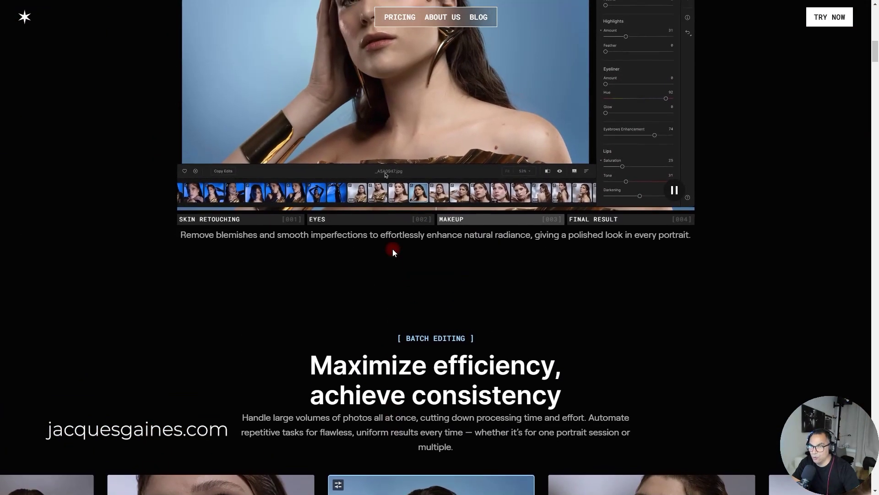
pyautogui.scroll(10, 392, 248)
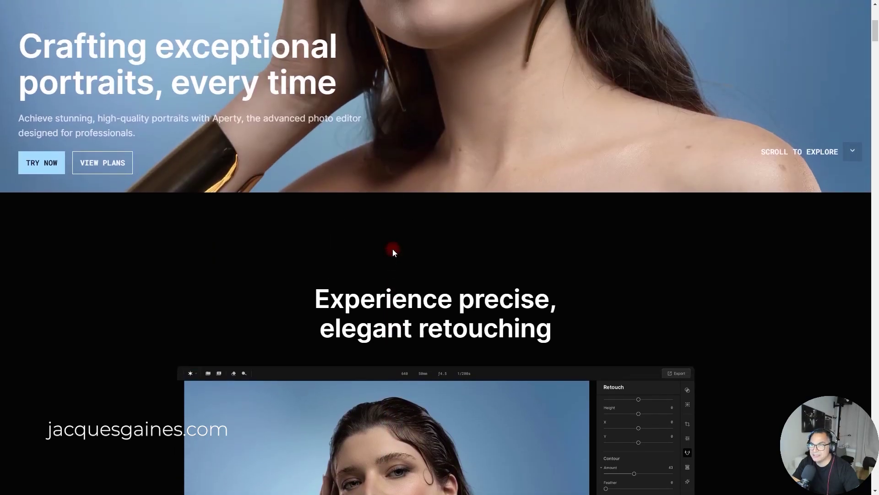
pyautogui.scroll(6, 392, 248)
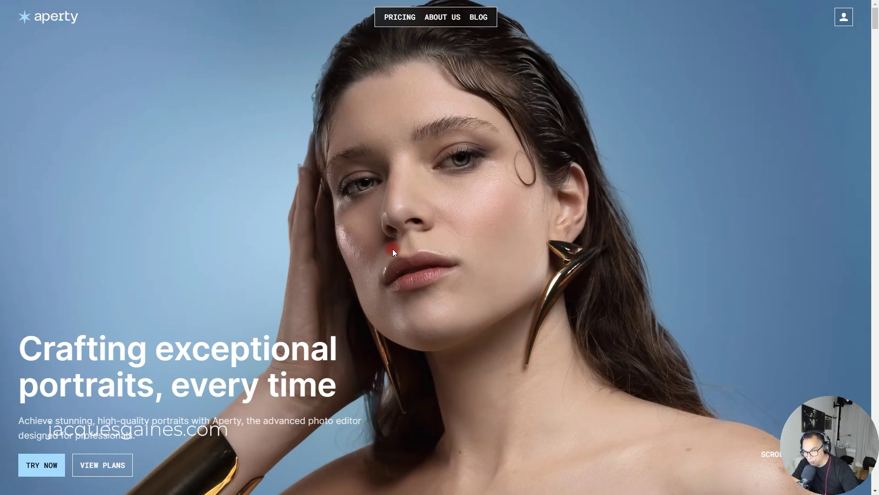
pyautogui.scroll(-6, 392, 247)
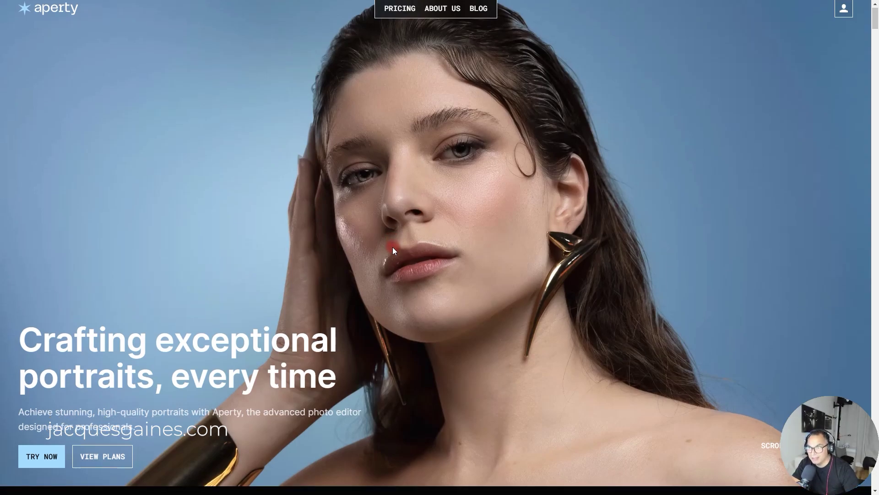
pyautogui.press('F11')
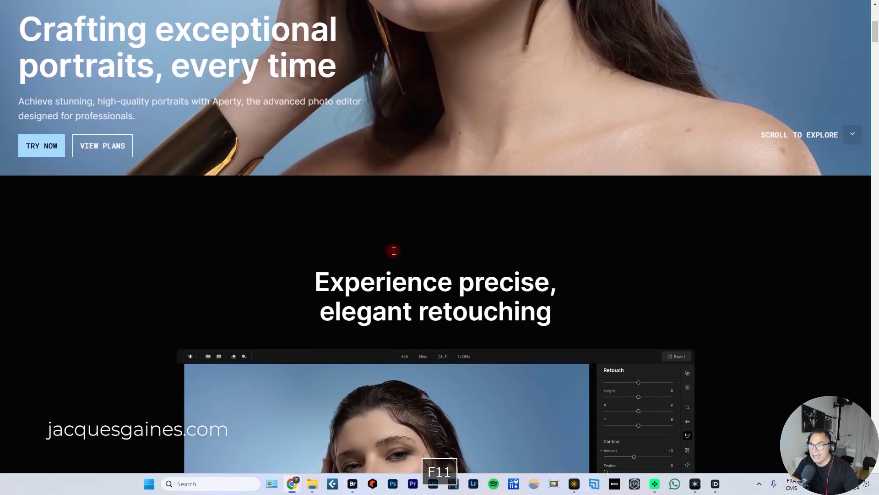
# - Switch to the skylum.com Luminar Neo tab and browse its feature cards full screen
pyautogui.click(223, 10)
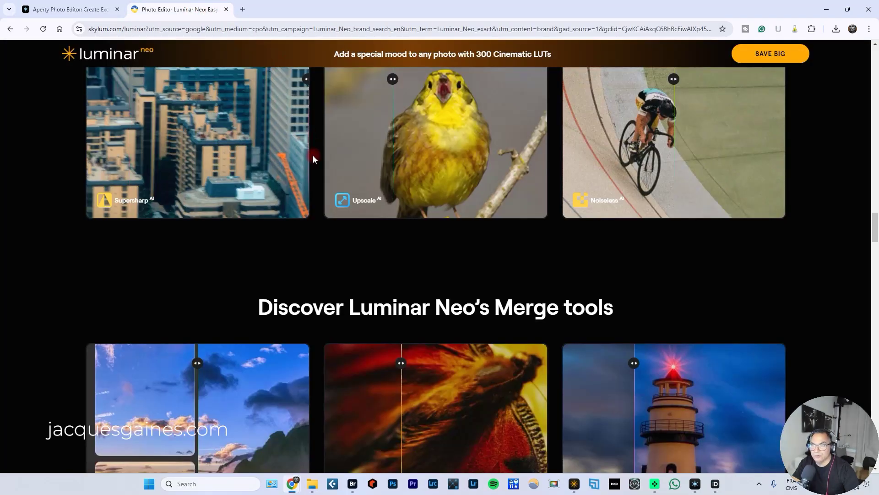
pyautogui.press('F11')
pyautogui.scroll(3, 384, 215)
pyautogui.scroll(15, 399, 251)
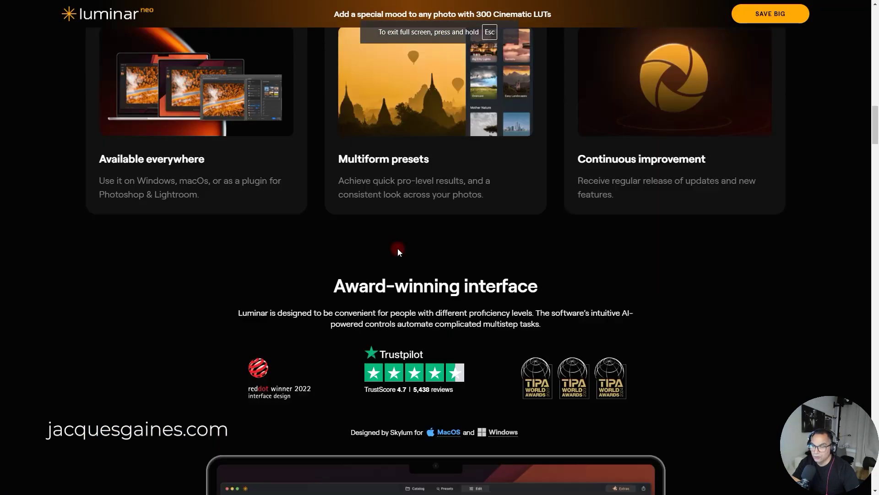
pyautogui.scroll(5, 398, 248)
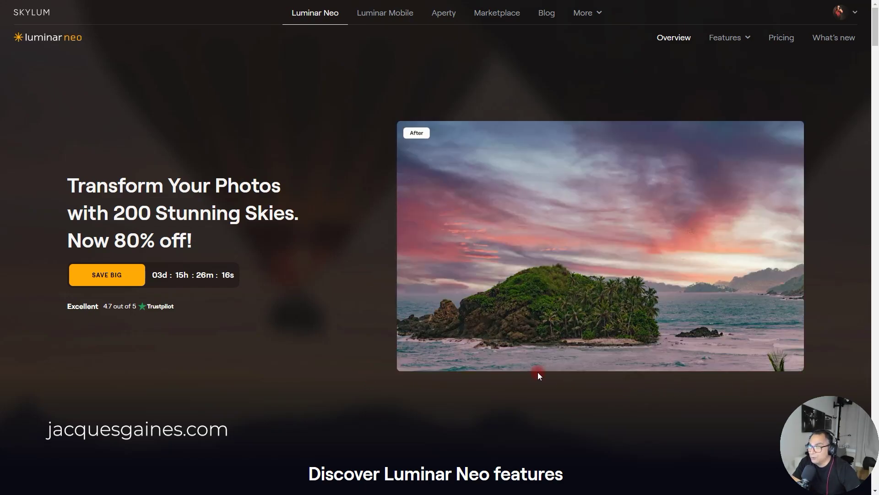
pyautogui.scroll(-20, 470, 287)
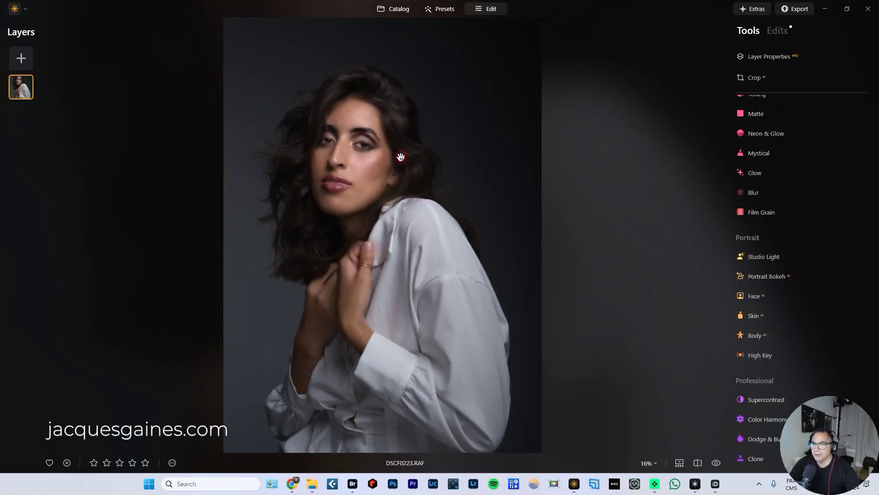
# - Turn on the before/after split, sweep the divider across the portrait, and zoom into the face
pyautogui.click(697, 463)
pyautogui.moveTo(290, 230); pyautogui.dragTo(506, 217)
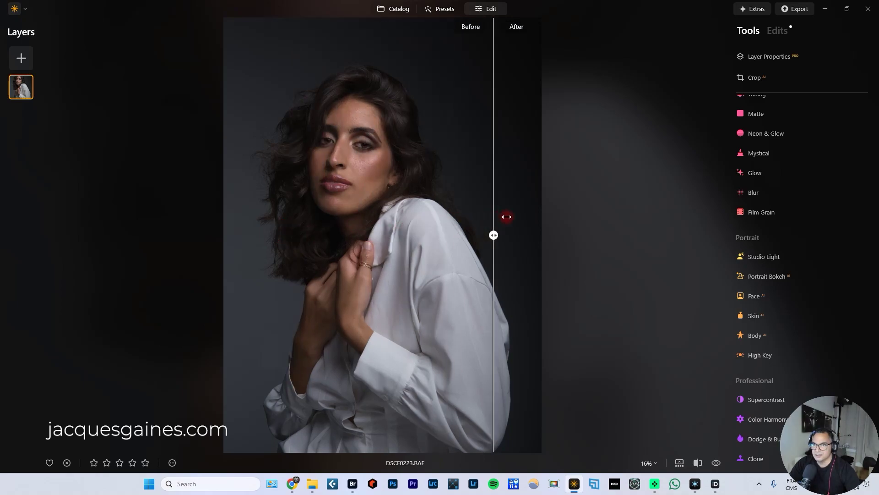
pyautogui.moveTo(565, 215); pyautogui.dragTo(184, 200)
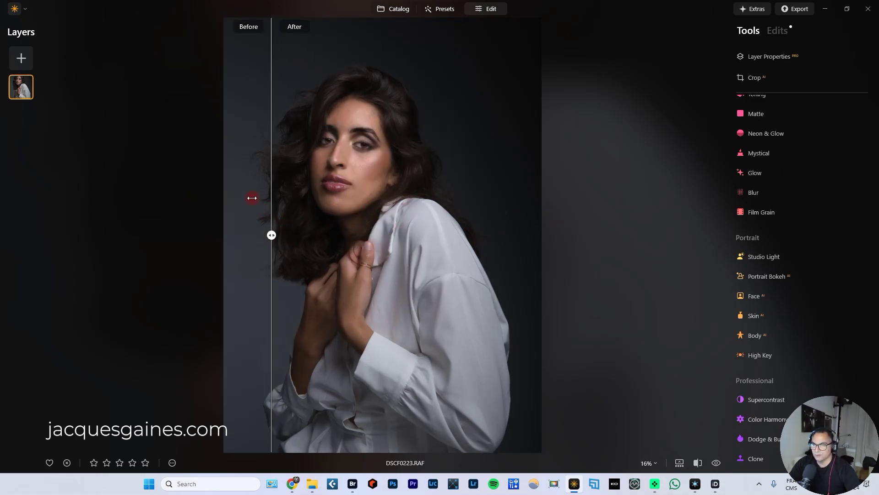
pyautogui.moveTo(252, 198); pyautogui.dragTo(228, 189)
pyautogui.scroll(3, 343, 204)
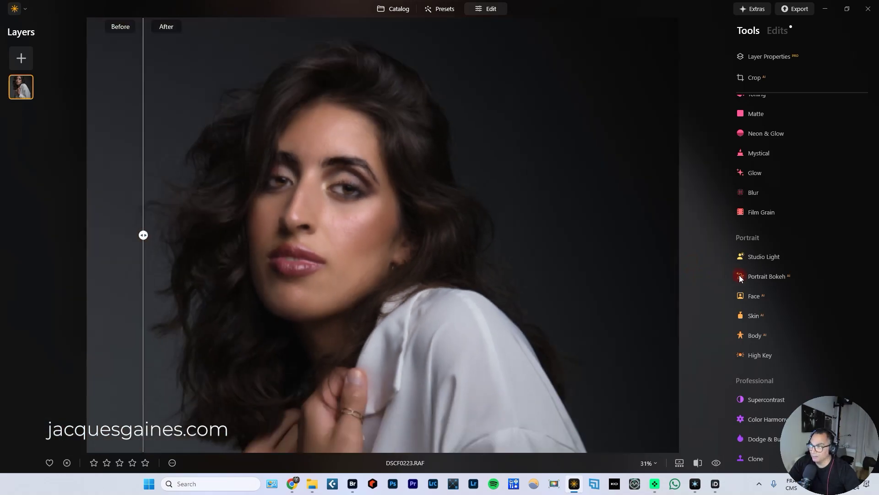
# - Open and close Blur, then expand the Body tool with Shape and Abdomen at 0
pyautogui.click(825, 196)
pyautogui.click(817, 196)
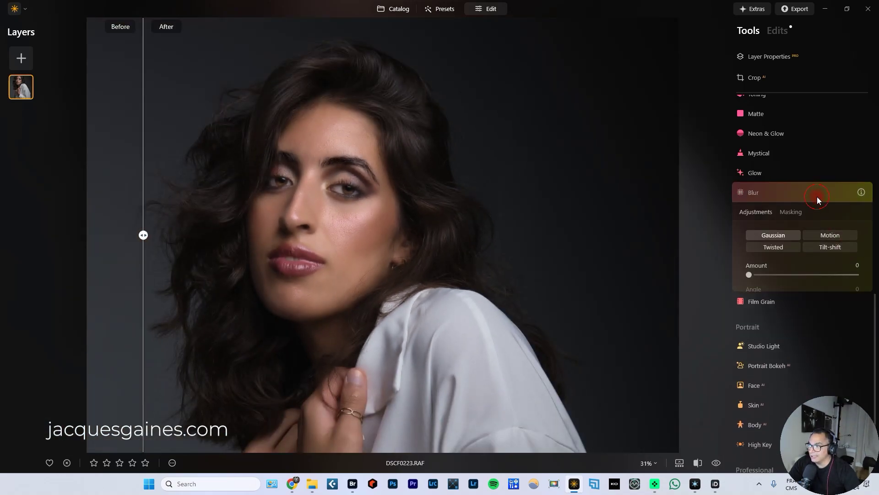
pyautogui.scroll(8, 846, 256)
pyautogui.scroll(-10, 842, 258)
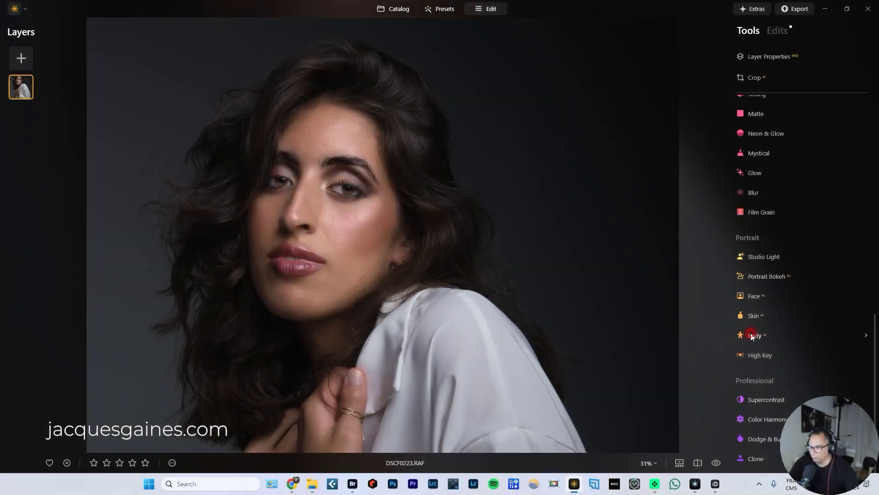
pyautogui.click(566, 392)
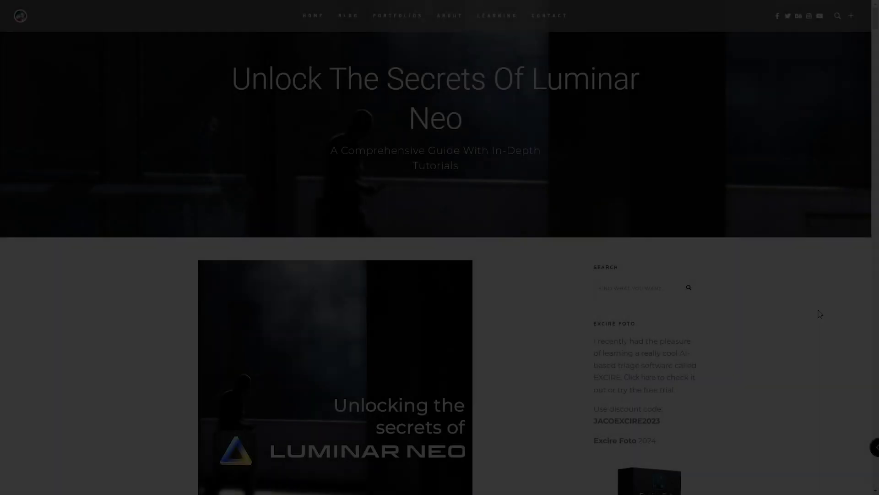
# - Scroll the jacquesgaines.com Luminar Neo post down to its 'Outline – Table of contents'
pyautogui.scroll(-2, 440, 320)
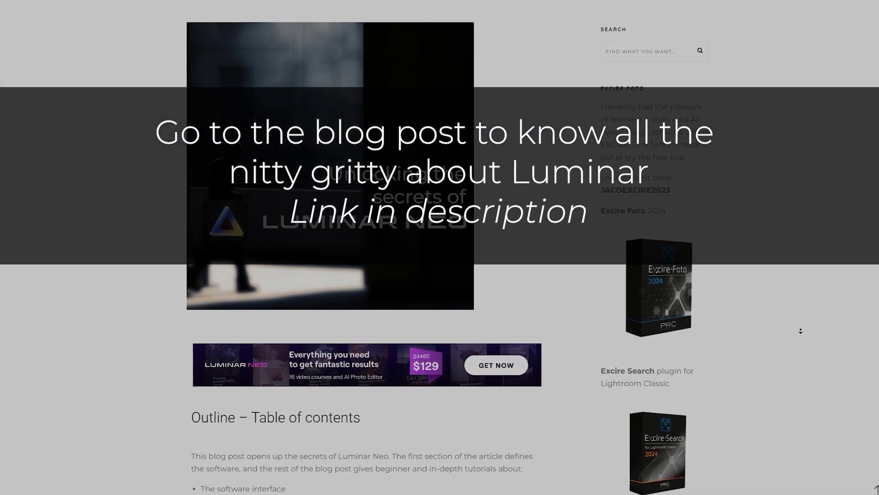
pyautogui.scroll(-3, 801, 330)
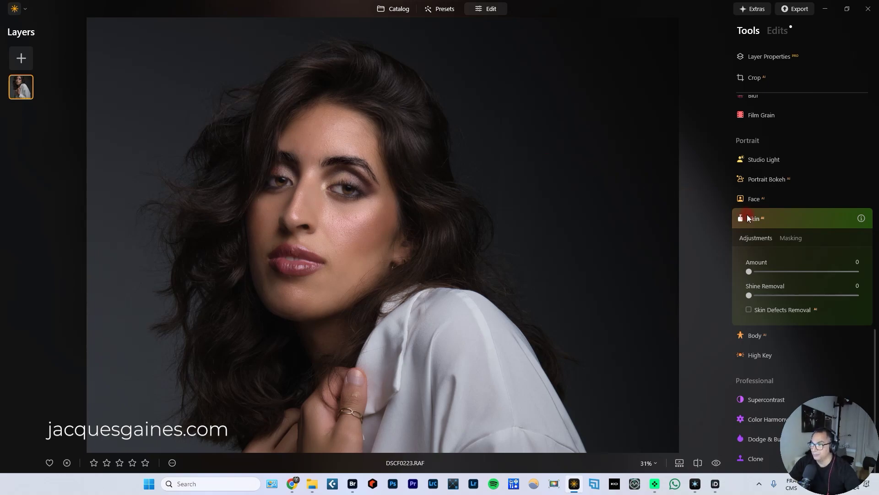
# - Collapse Skin and expand the Face tool's Mouth sliders
pyautogui.click(774, 221)
pyautogui.click(755, 296)
pyautogui.scroll(-5, 819, 256)
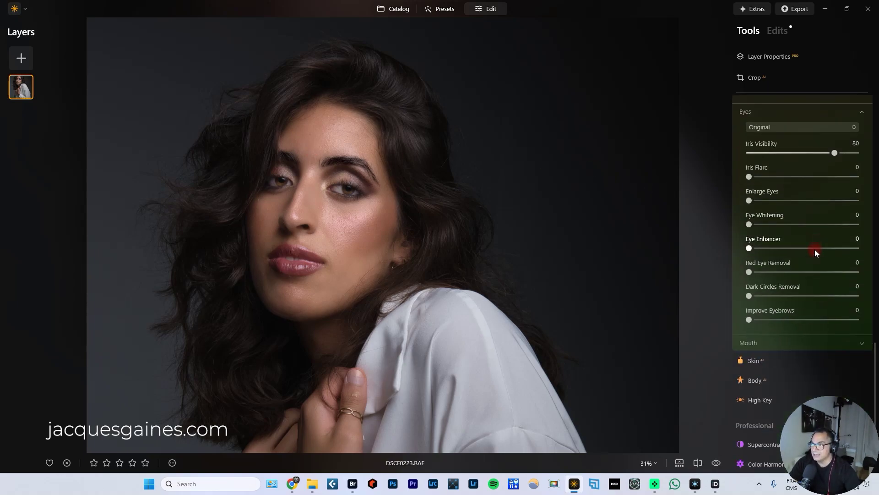
pyautogui.click(768, 300)
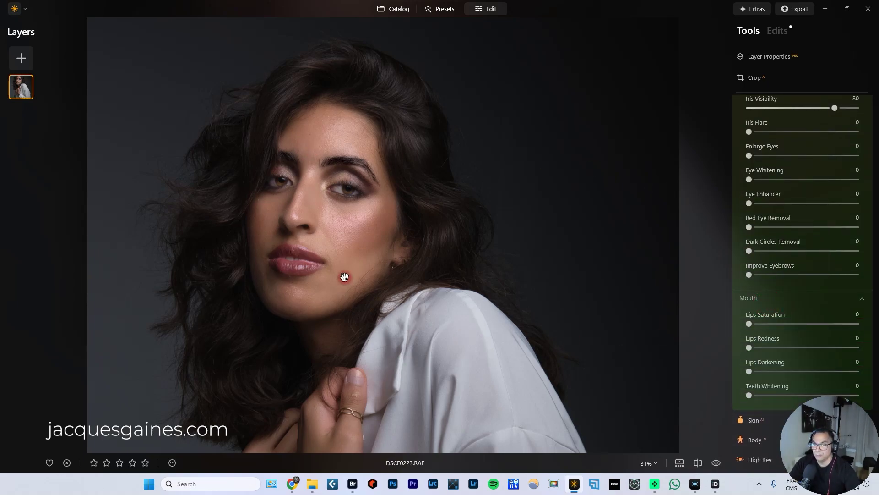
# - Compare the untouched portrait in the before/after split view, then turn the split off
pyautogui.scroll(3, 765, 297)
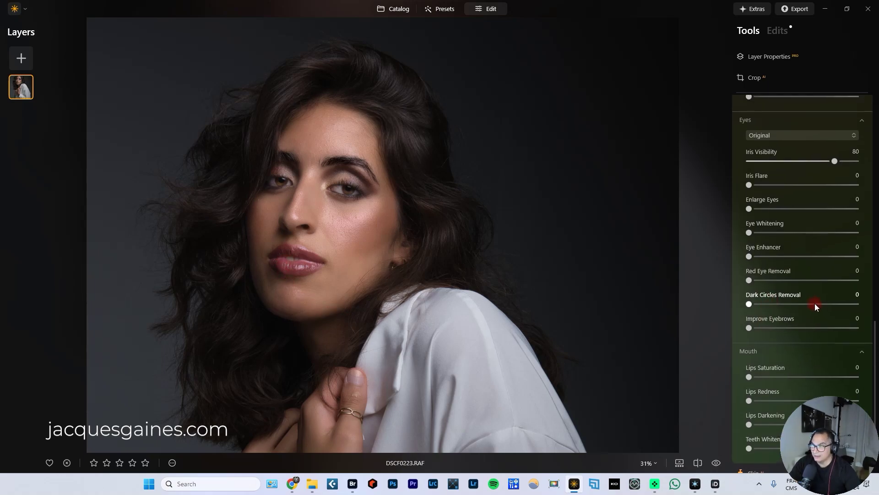
pyautogui.scroll(8, 774, 290)
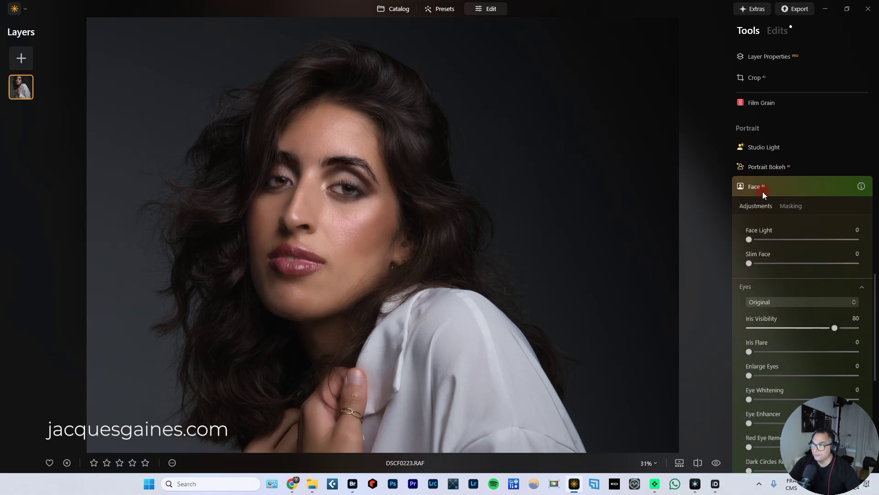
pyautogui.scroll(-12, 777, 231)
pyautogui.scroll(9, 777, 231)
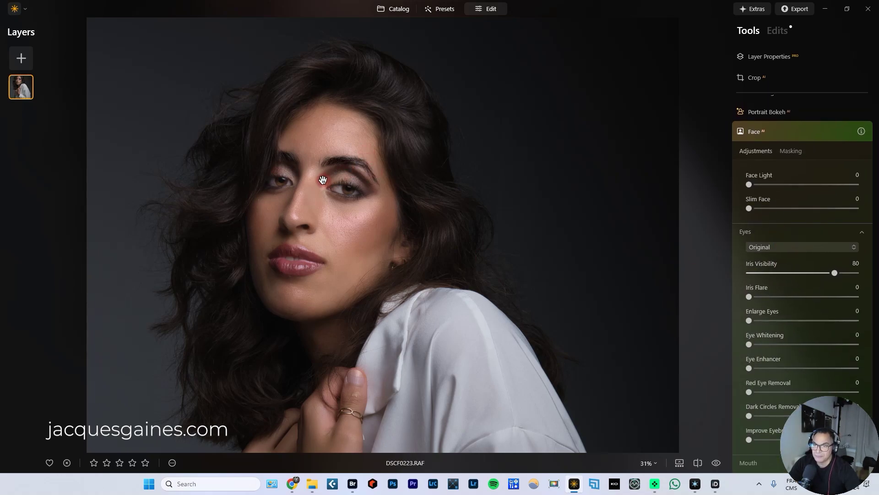
pyautogui.click(698, 462)
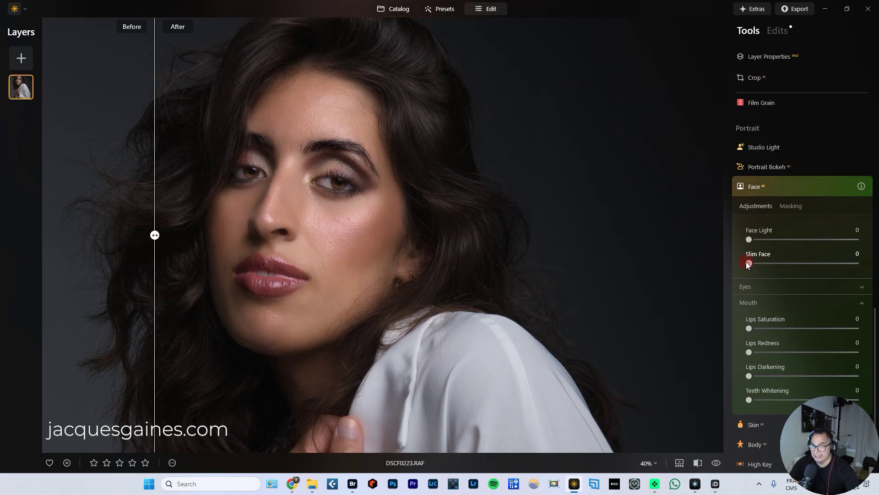
pyautogui.click(697, 463)
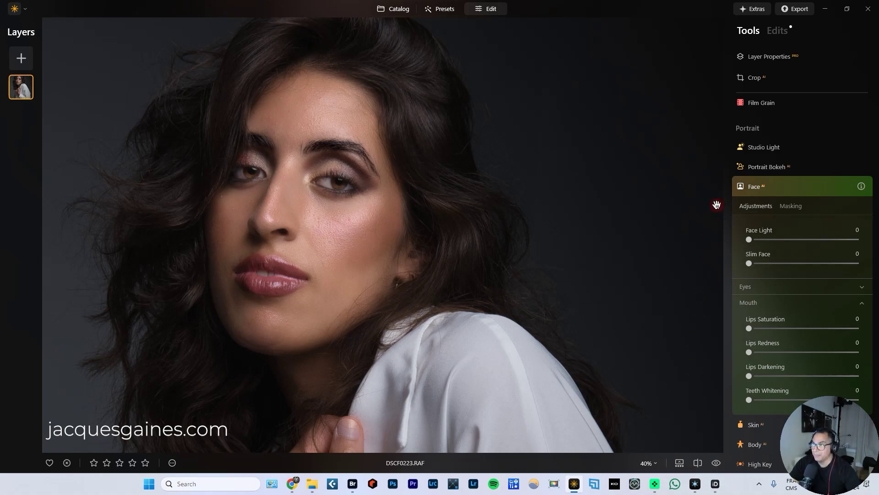
# - Expand Studio Light, showing Amount, Hue, Saturation and Depth at 0
pyautogui.scroll(-2, 357, 257)
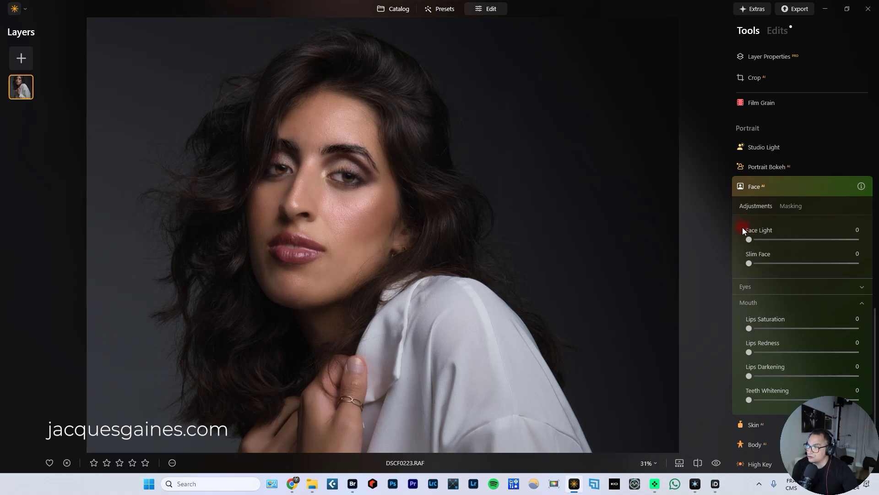
pyautogui.click(749, 169)
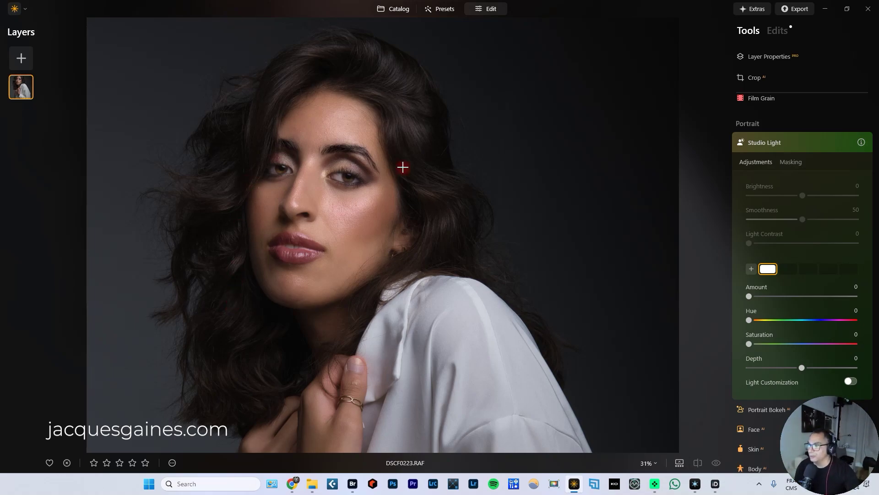
# - Collapse Studio Light, open and close Develop, and scroll the Tools list down to Portrait
pyautogui.click(805, 145)
pyautogui.scroll(5, 792, 218)
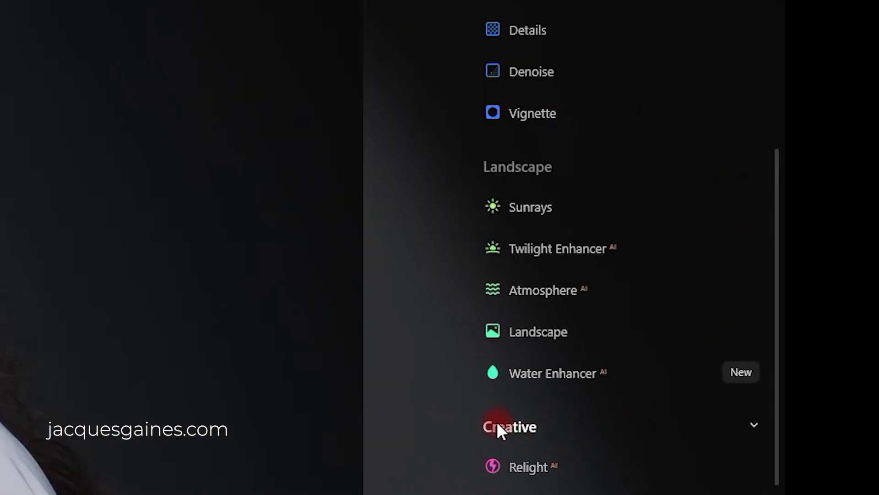
pyautogui.click(496, 421)
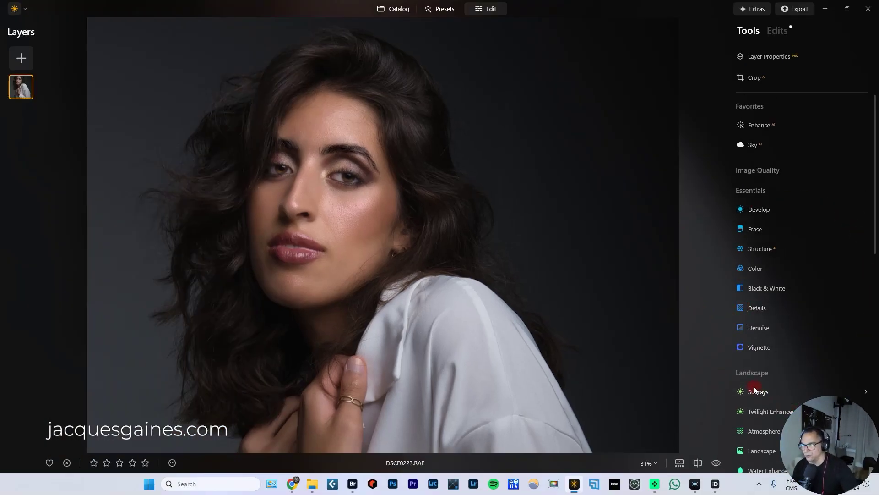
pyautogui.click(768, 218)
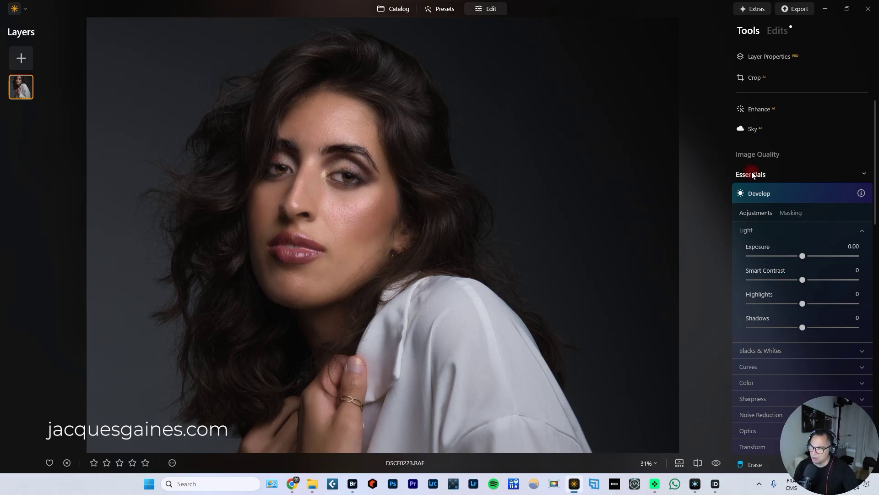
pyautogui.click(757, 186)
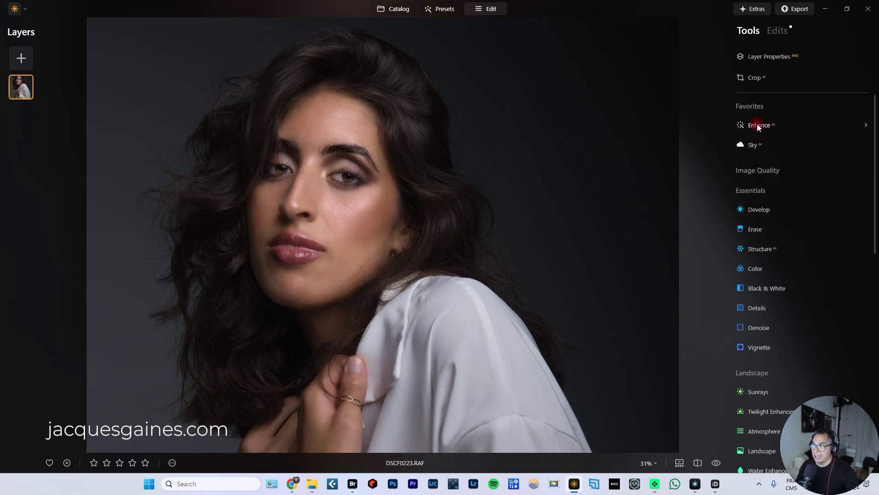
pyautogui.scroll(-4, 806, 189)
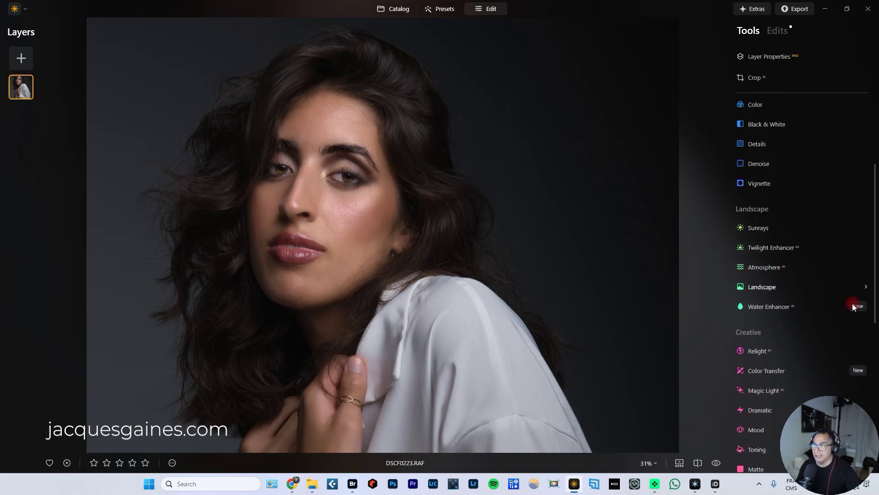
pyautogui.scroll(-8, 836, 276)
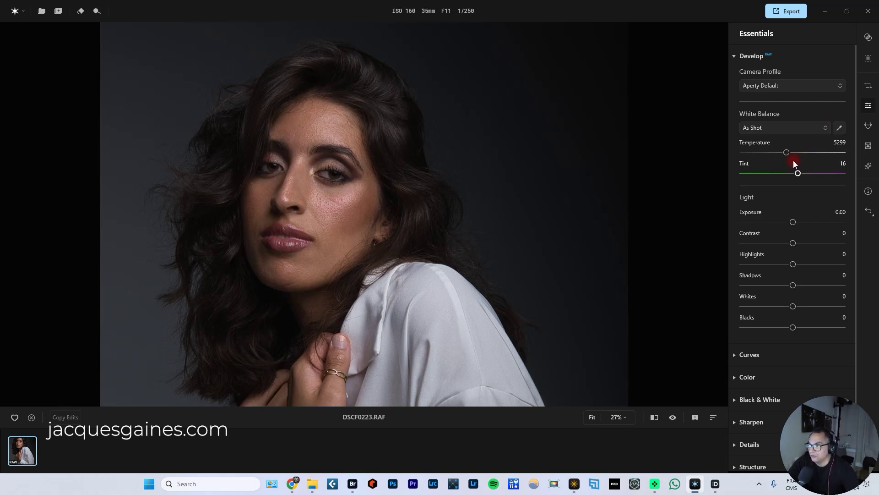
# - Raise Exposure to 0.05, glance at Curves, and switch to the Canvas crop panel
pyautogui.moveTo(792, 227)
pyautogui.mouseDown()
pyautogui.moveTo(805, 222)
pyautogui.moveTo(795, 227)
pyautogui.mouseUp()
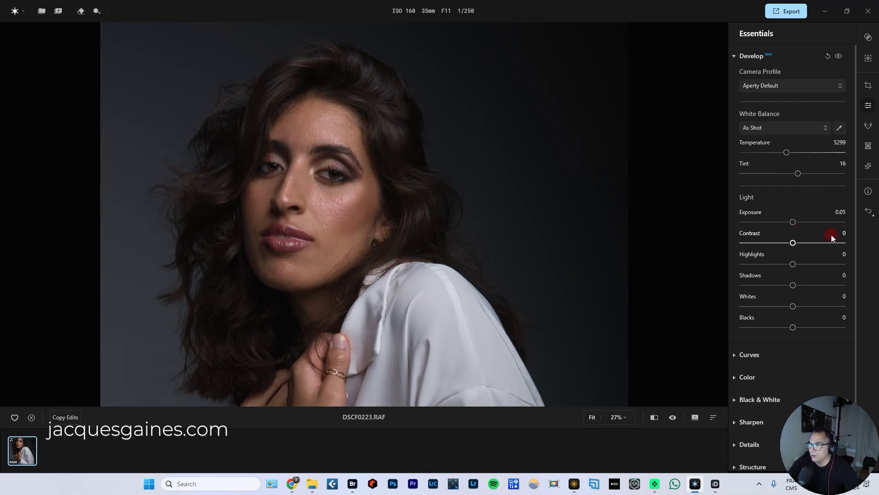
pyautogui.scroll(-1, 851, 237)
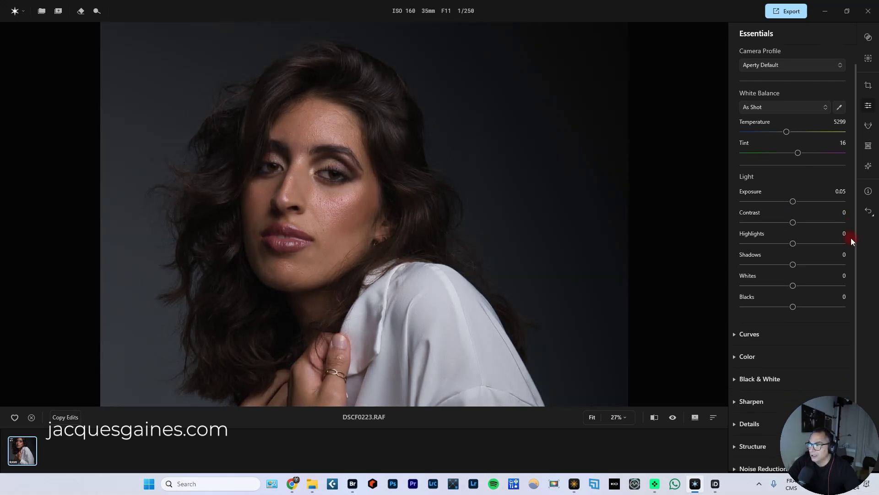
pyautogui.click(734, 325)
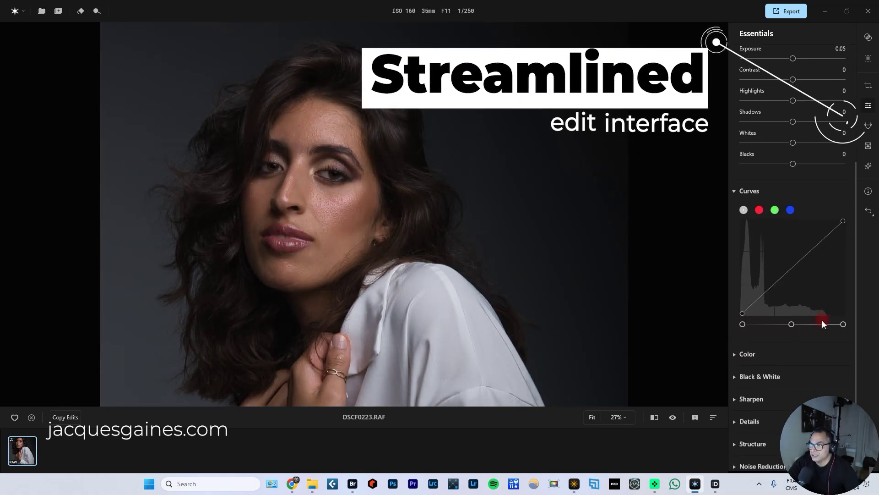
pyautogui.click(738, 194)
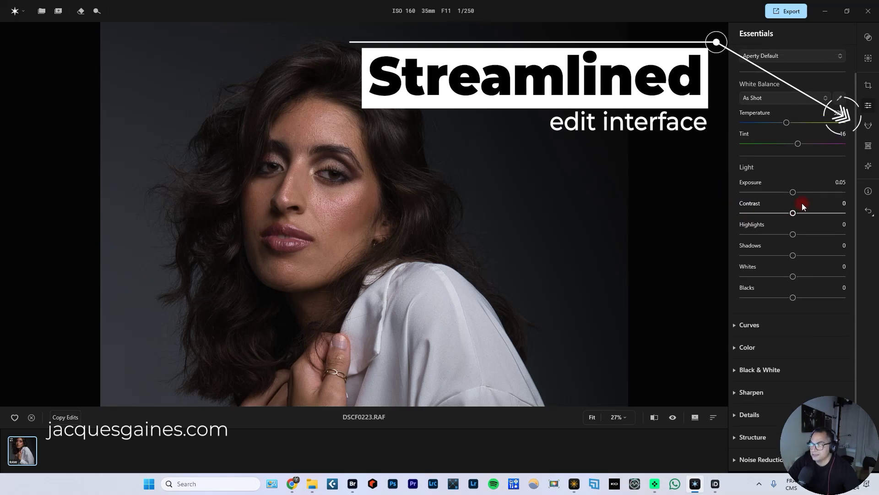
pyautogui.click(868, 85)
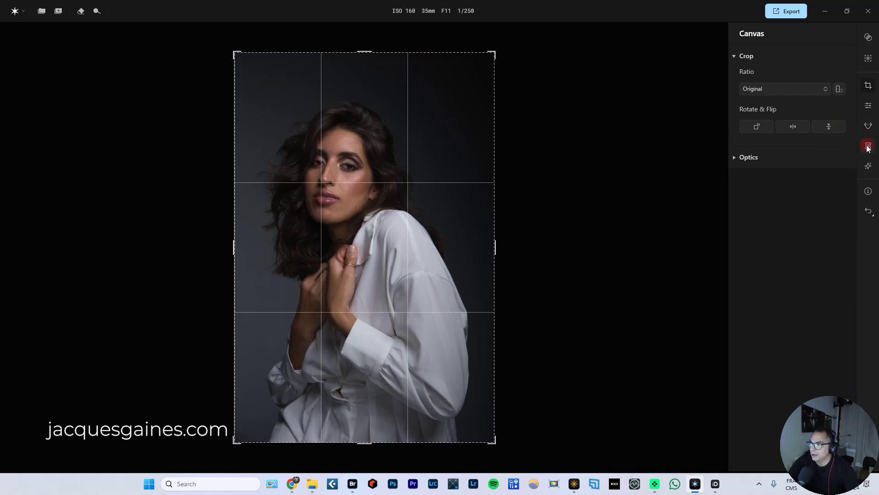
# - Bring up Aperty's Retouch panel with the detected face, after collapsing Eyes and briefly visiting Creative and Essentials
pyautogui.click(868, 128)
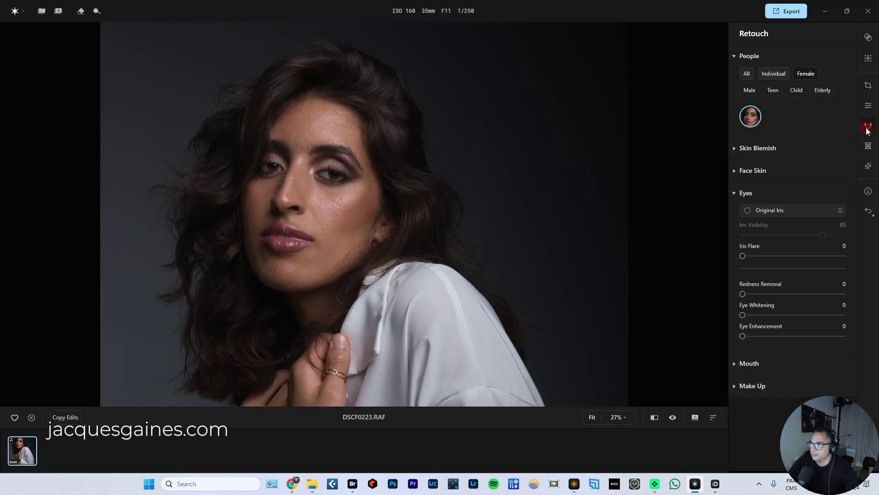
pyautogui.click(753, 173)
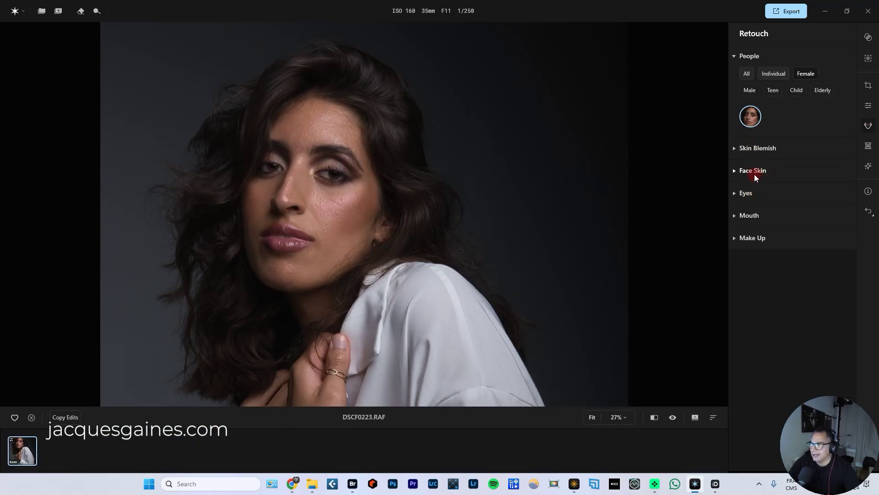
pyautogui.click(868, 167)
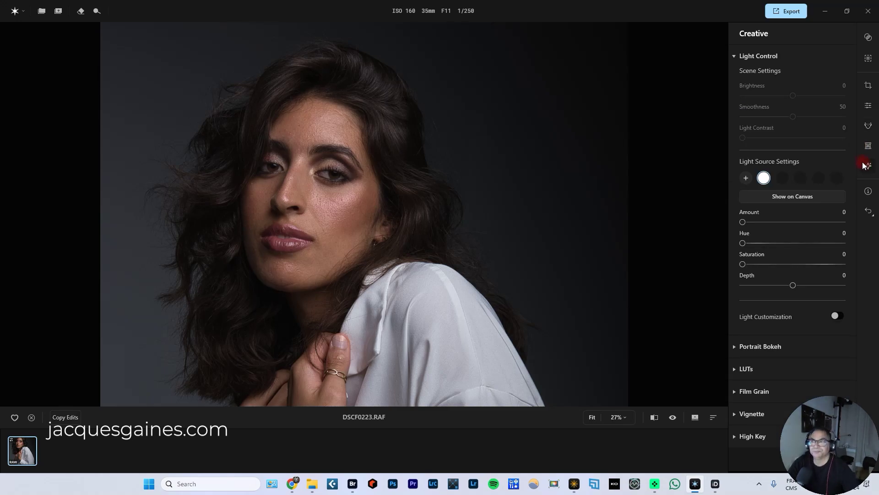
pyautogui.press('e')
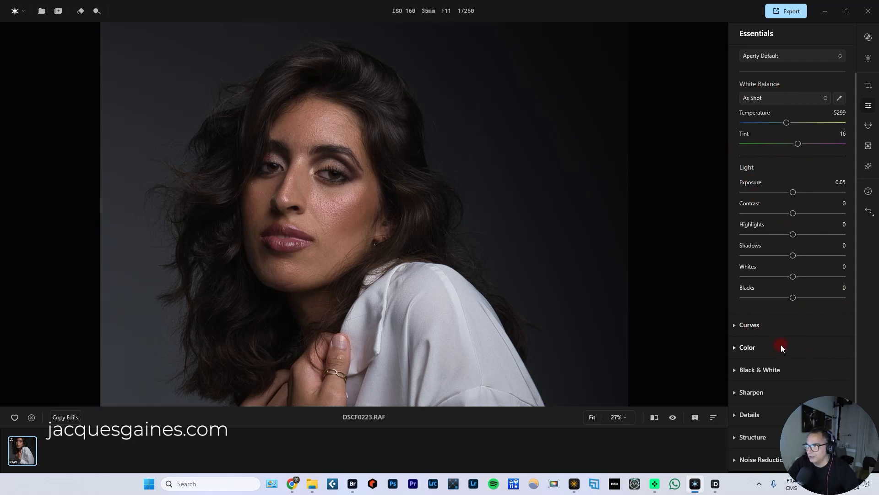
pyautogui.click(864, 132)
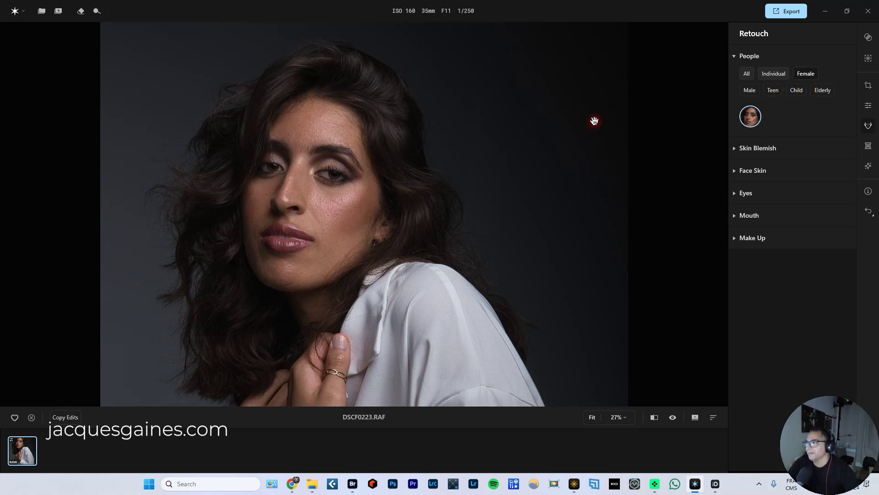
# - Set Skin Blemish removal to 74 and Details to 58, checking the face before and after
pyautogui.click(734, 148)
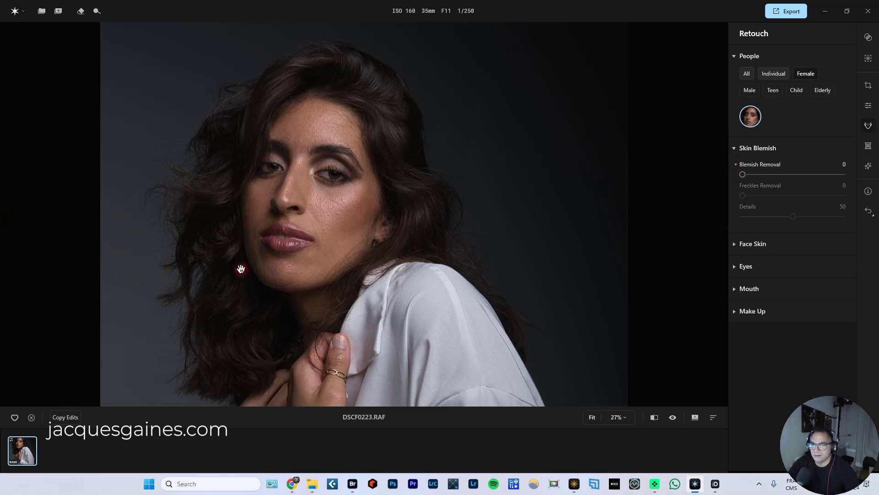
pyautogui.scroll(1, 281, 222)
pyautogui.moveTo(371, 197); pyautogui.dragTo(371, 207)
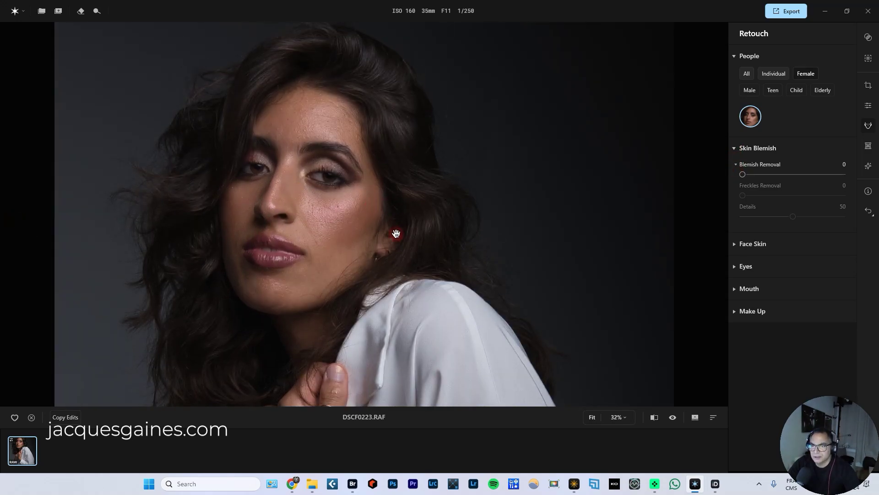
pyautogui.scroll(1, 313, 206)
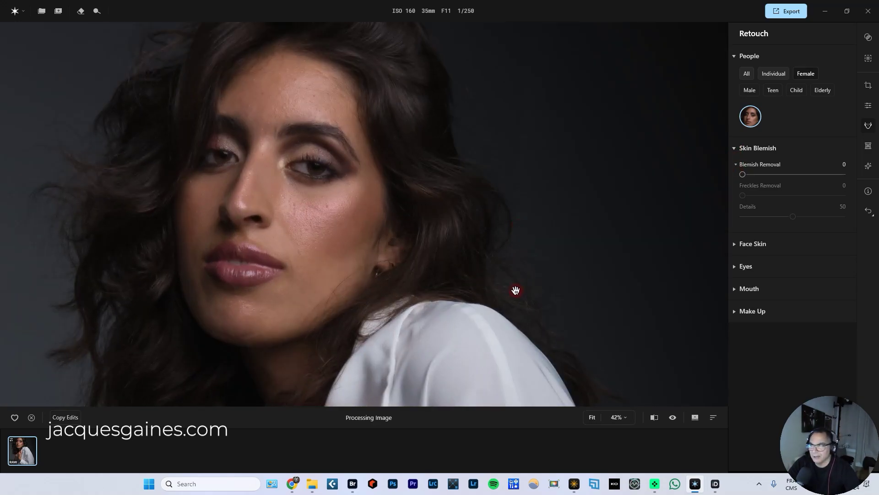
pyautogui.moveTo(742, 174); pyautogui.dragTo(801, 174)
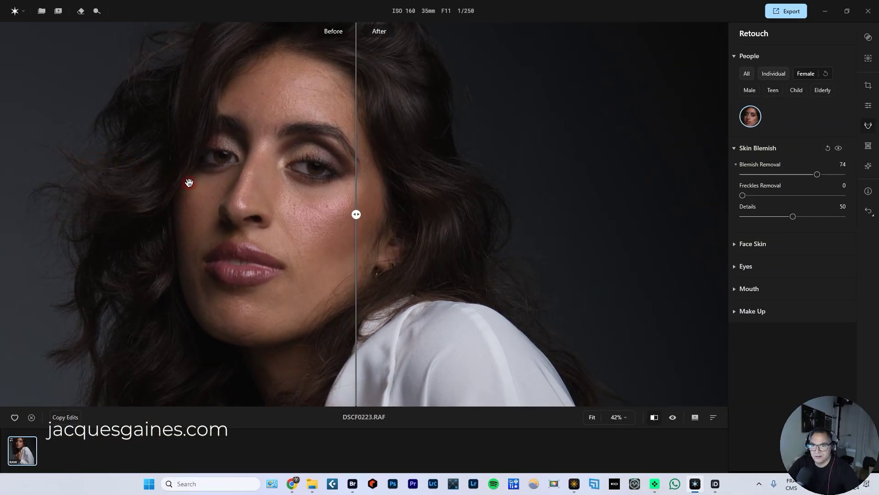
pyautogui.moveTo(356, 212); pyautogui.dragTo(476, 186)
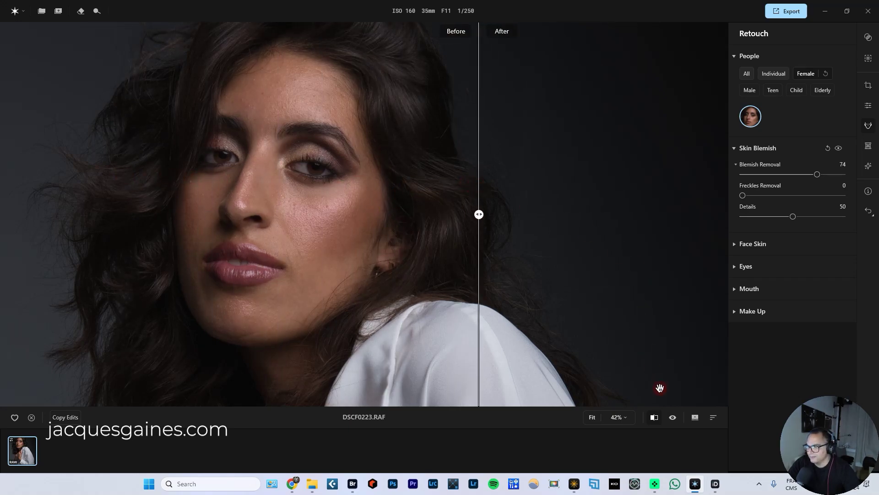
pyautogui.click(654, 417)
pyautogui.moveTo(792, 217)
pyautogui.mouseDown()
pyautogui.moveTo(808, 216)
pyautogui.moveTo(801, 216)
pyautogui.mouseUp()
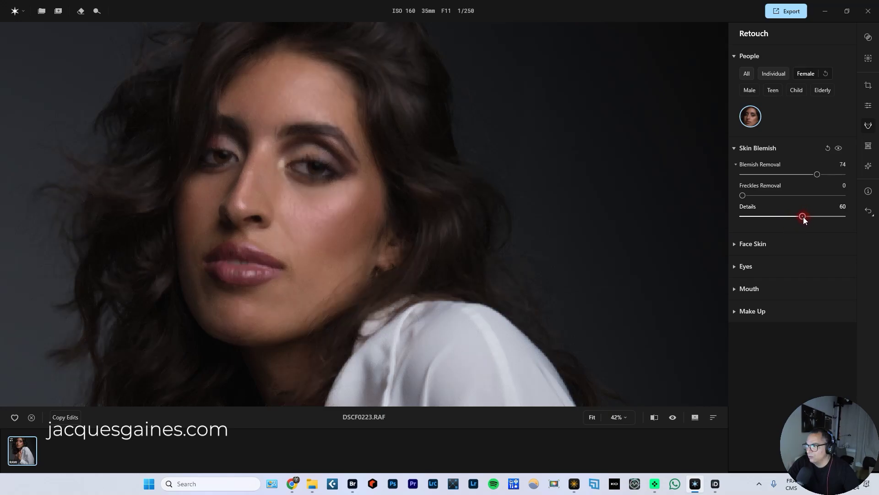
pyautogui.click(734, 244)
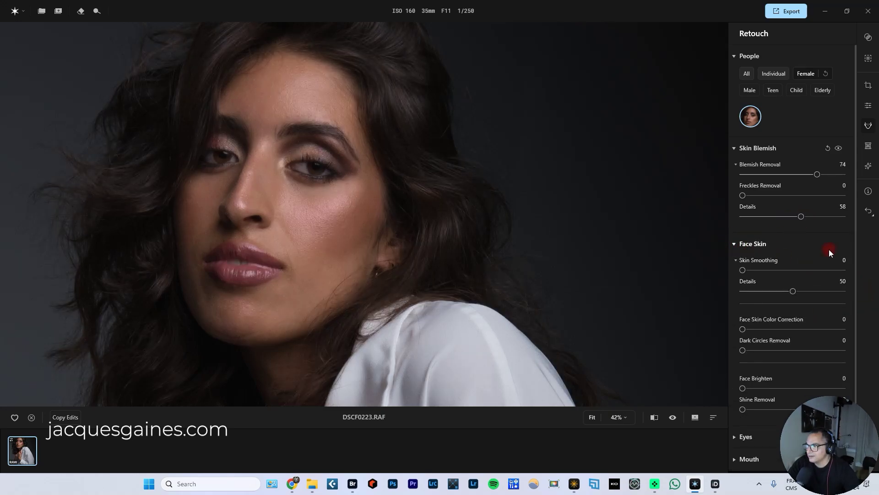
pyautogui.scroll(-1, 830, 249)
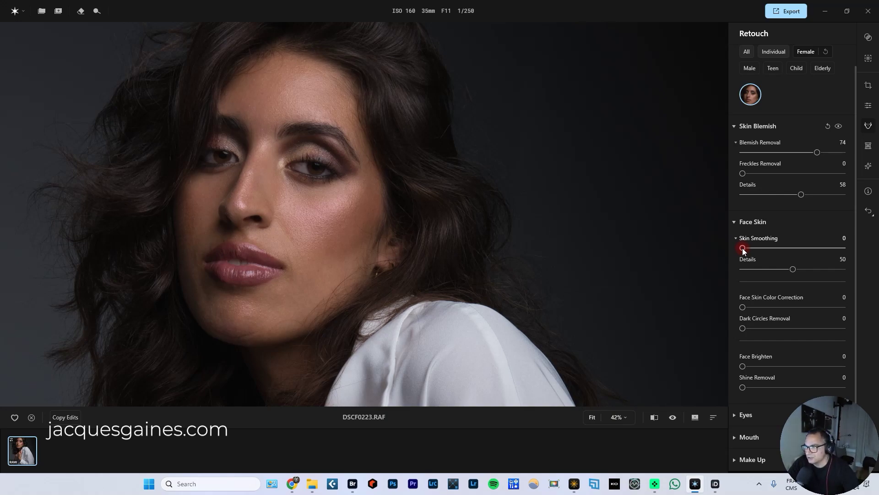
# - Set Face Skin smoothing to 62, then zoom out and pan from hands to face to inspect
pyautogui.moveTo(742, 248); pyautogui.dragTo(805, 238)
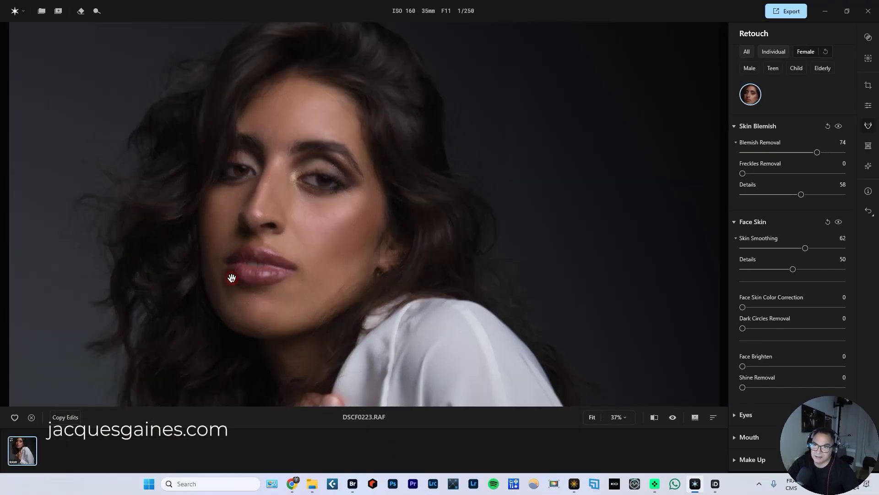
pyautogui.click(232, 278)
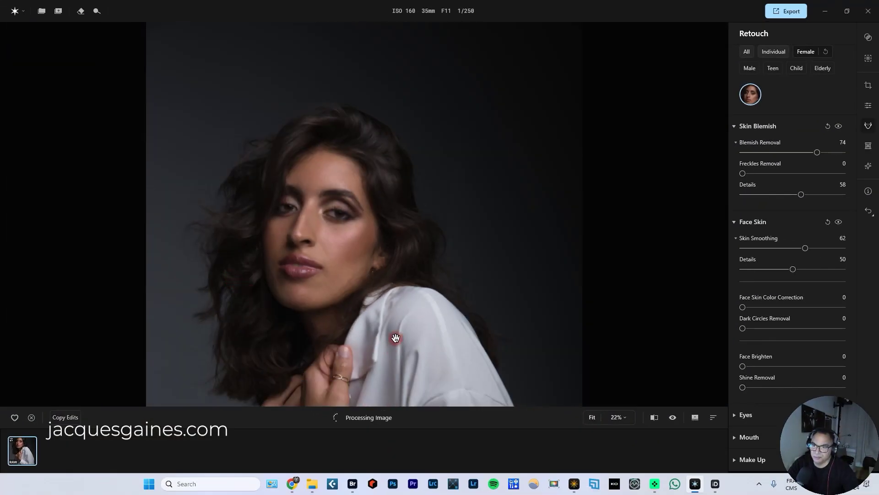
pyautogui.click(377, 305)
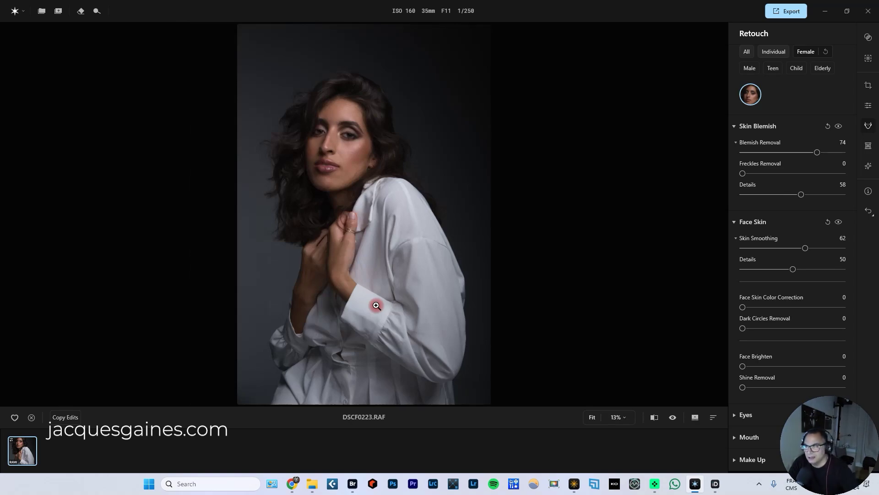
pyautogui.click(377, 305)
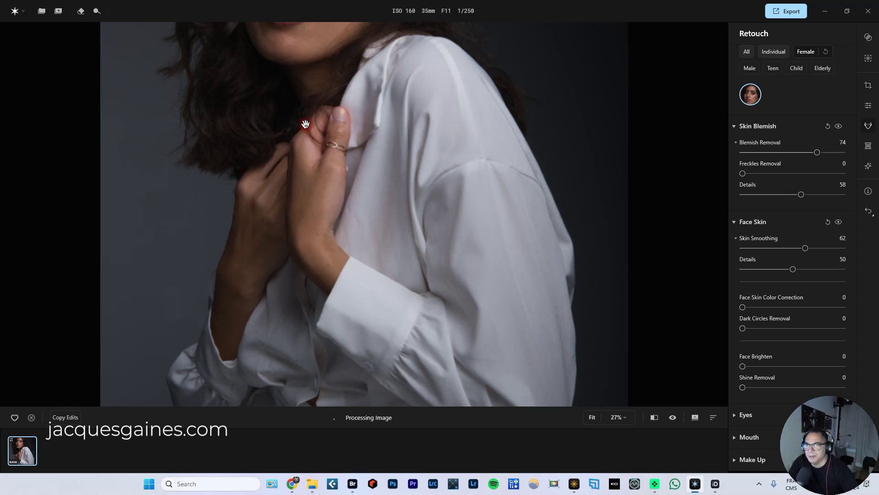
pyautogui.moveTo(321, 101); pyautogui.dragTo(319, 282)
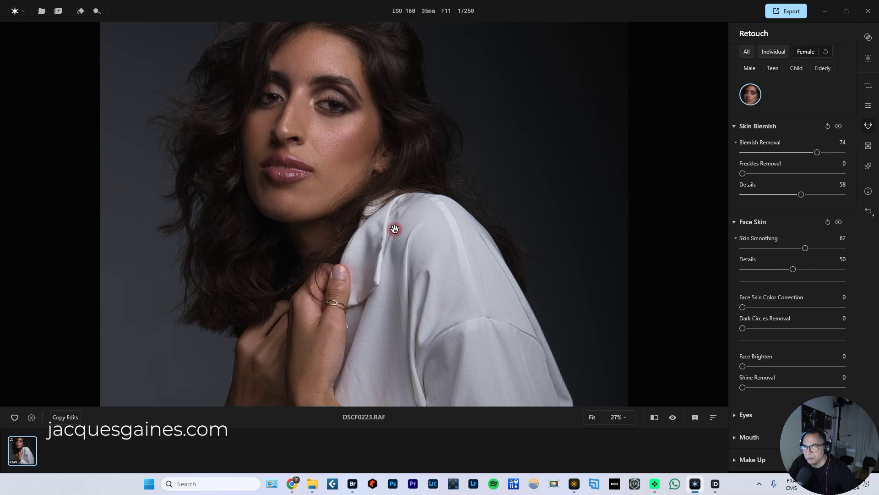
pyautogui.moveTo(321, 159); pyautogui.dragTo(322, 196)
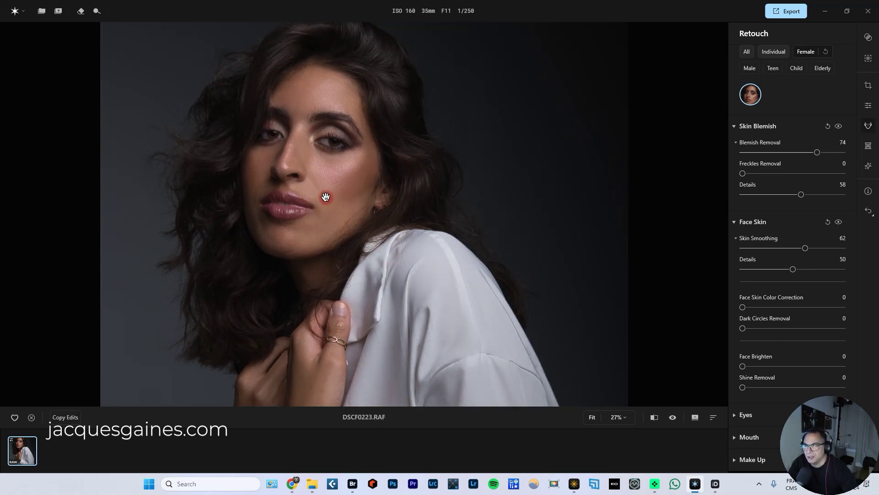
pyautogui.click(579, 482)
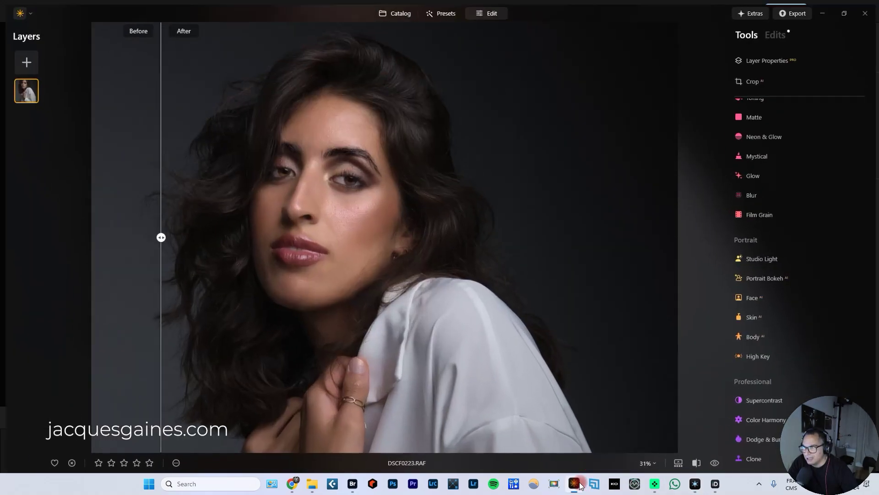
pyautogui.moveTo(157, 227); pyautogui.dragTo(200, 192)
pyautogui.scroll(3, 348, 217)
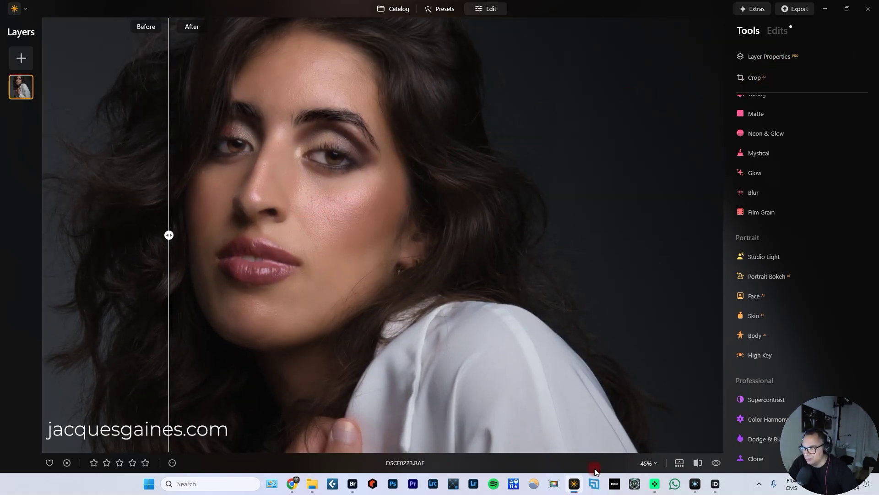
pyautogui.click(695, 484)
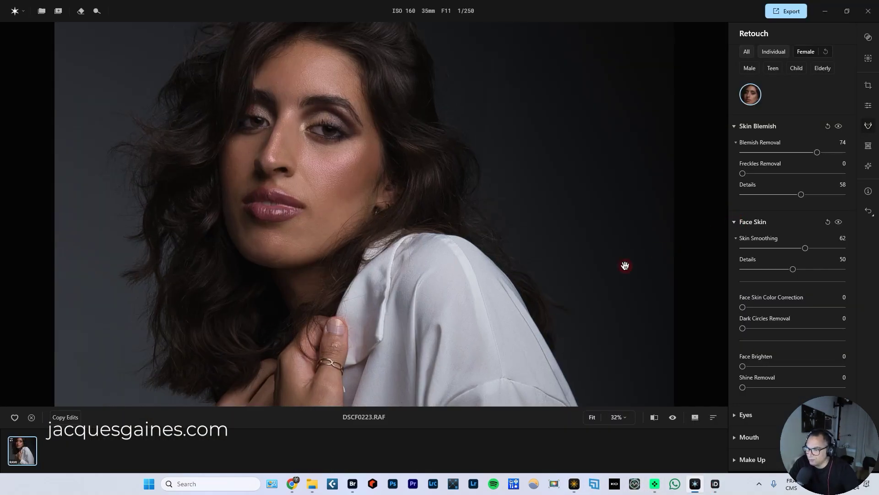
pyautogui.click(579, 483)
pyautogui.click(756, 320)
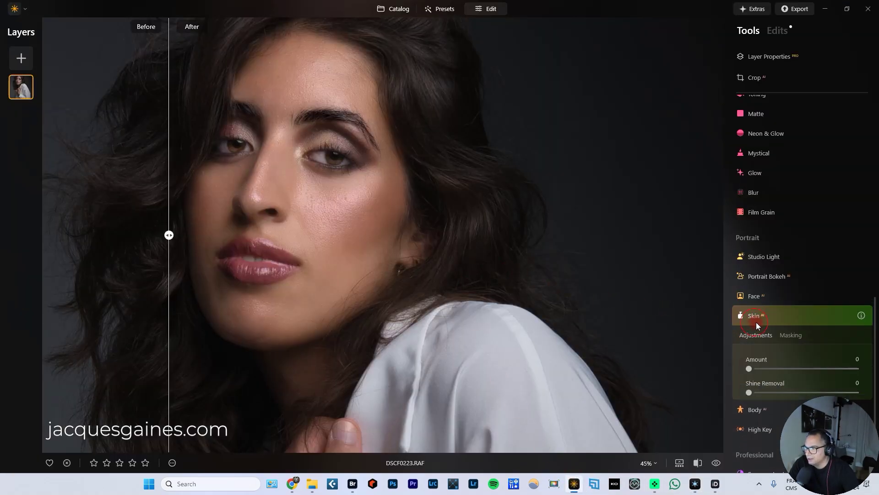
pyautogui.scroll(-1, 858, 303)
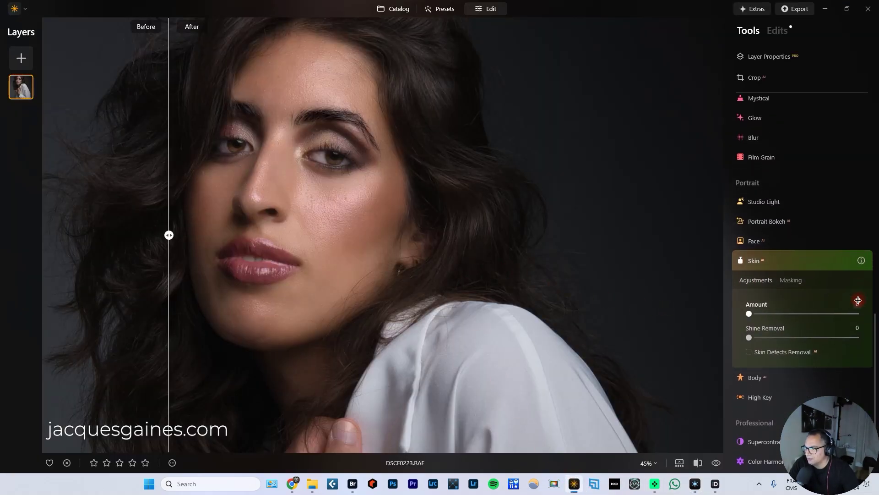
pyautogui.scroll(-1, 855, 308)
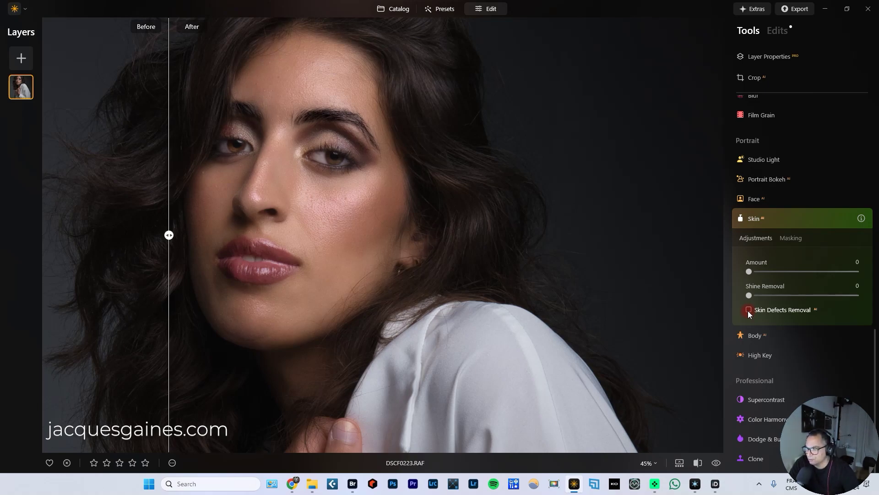
pyautogui.click(755, 218)
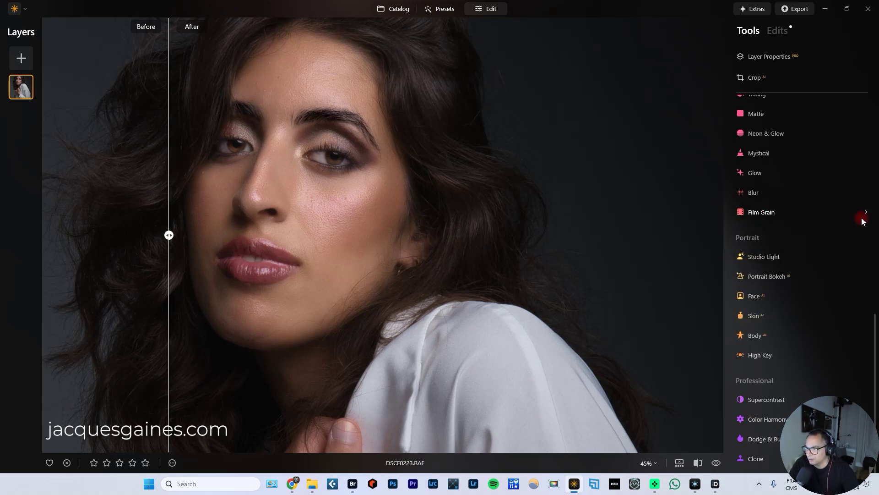
pyautogui.click(823, 7)
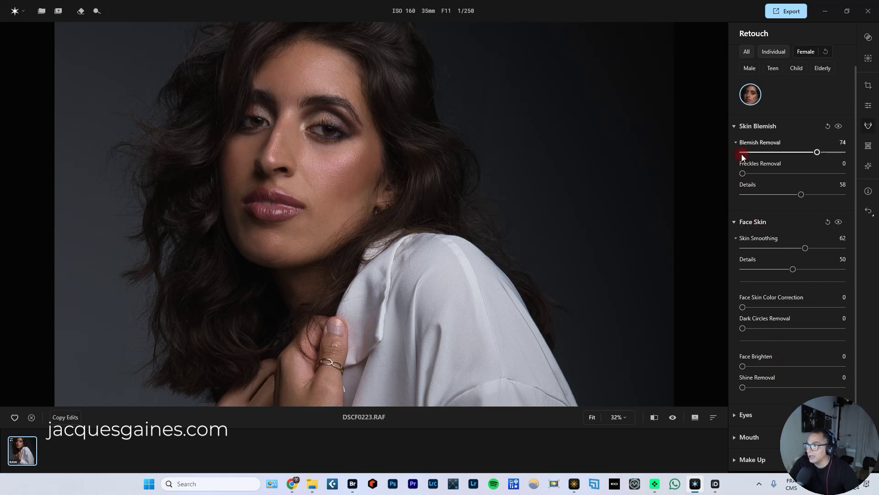
# - Collapse Blemish Removal and Face Skin, then compare the zoomed cheek with Face Skin on and off
pyautogui.click(735, 142)
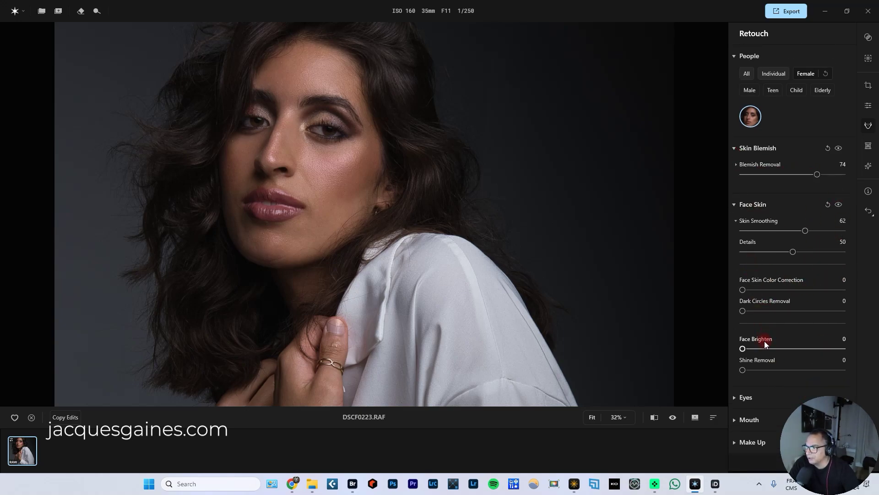
pyautogui.click(735, 203)
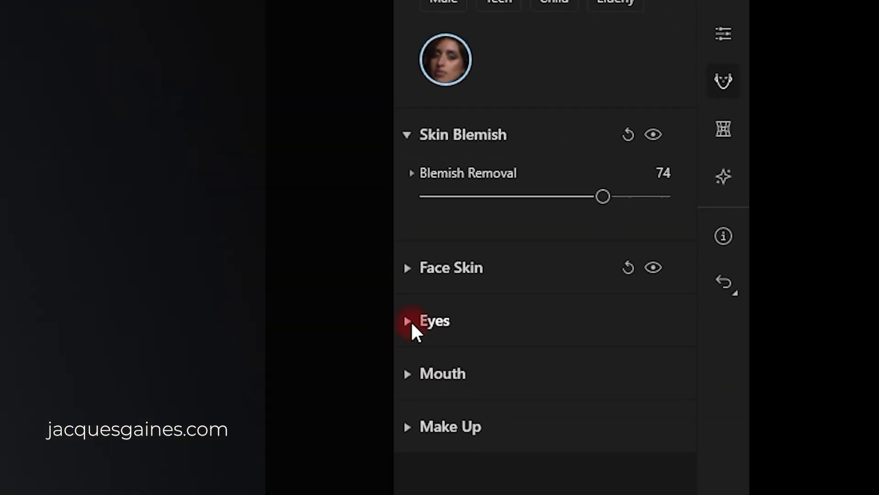
pyautogui.click(653, 268)
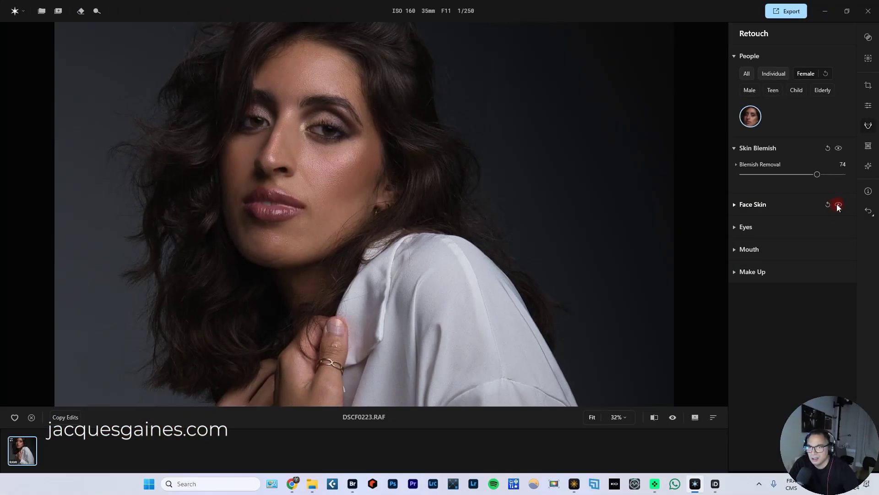
pyautogui.scroll(3, 365, 190)
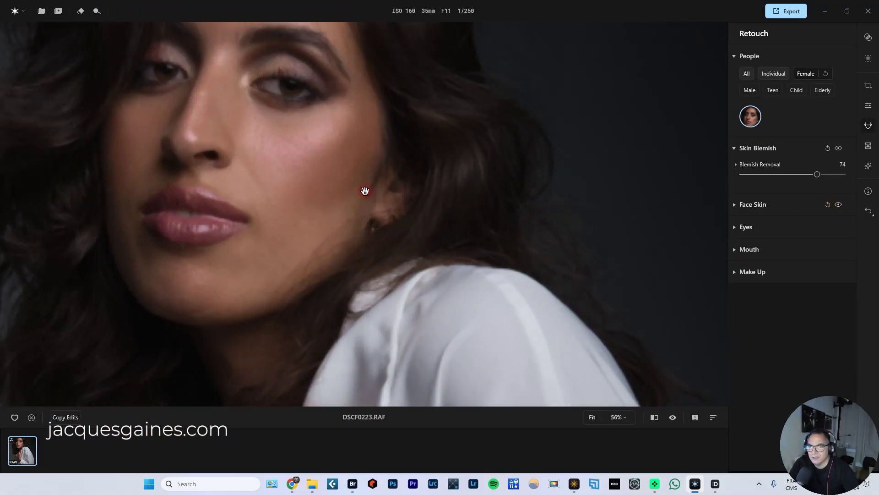
pyautogui.moveTo(348, 229); pyautogui.dragTo(372, 242)
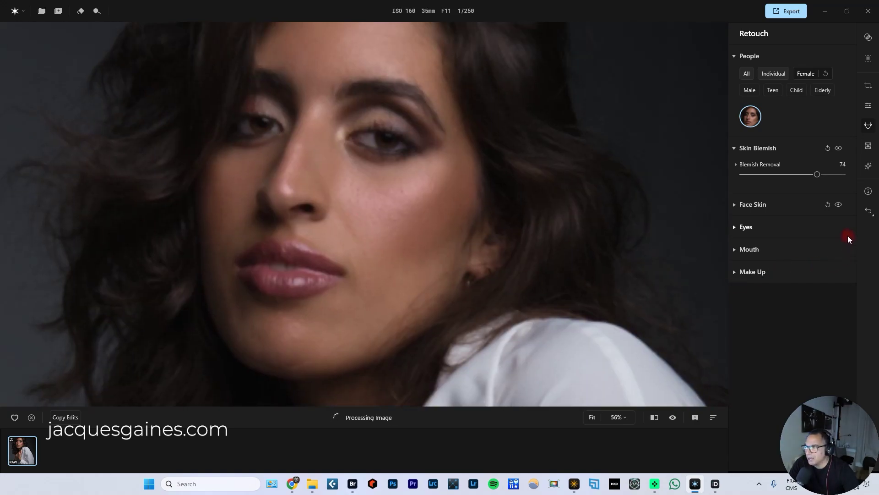
pyautogui.click(838, 205)
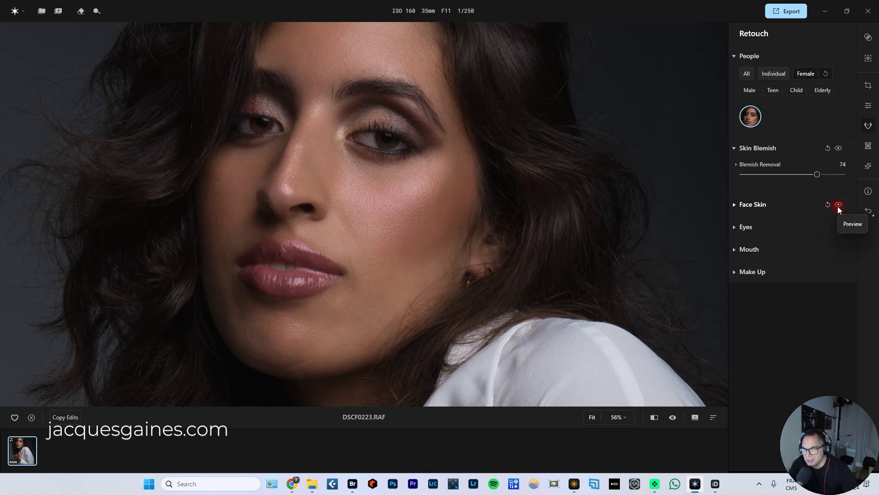
pyautogui.click(838, 206)
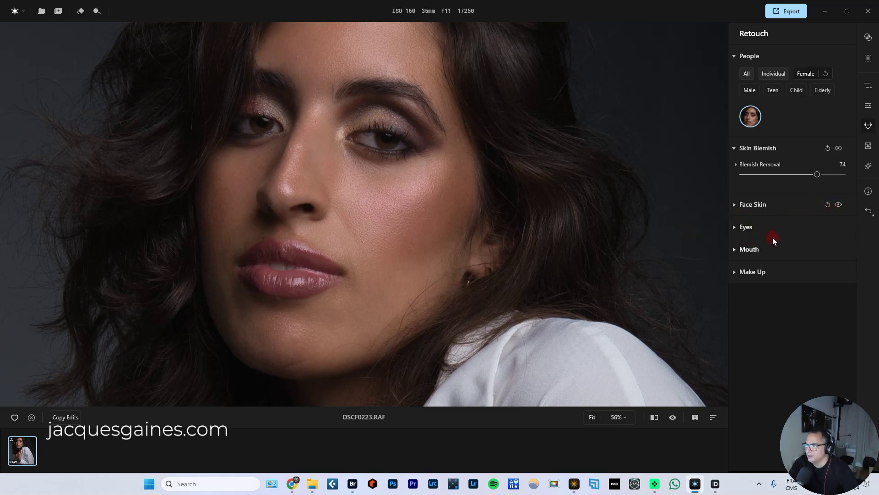
pyautogui.click(384, 319)
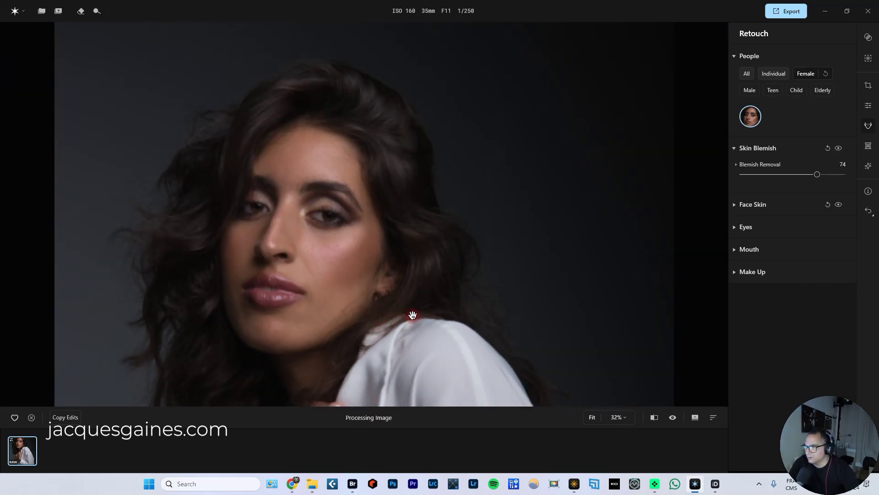
pyautogui.click(742, 229)
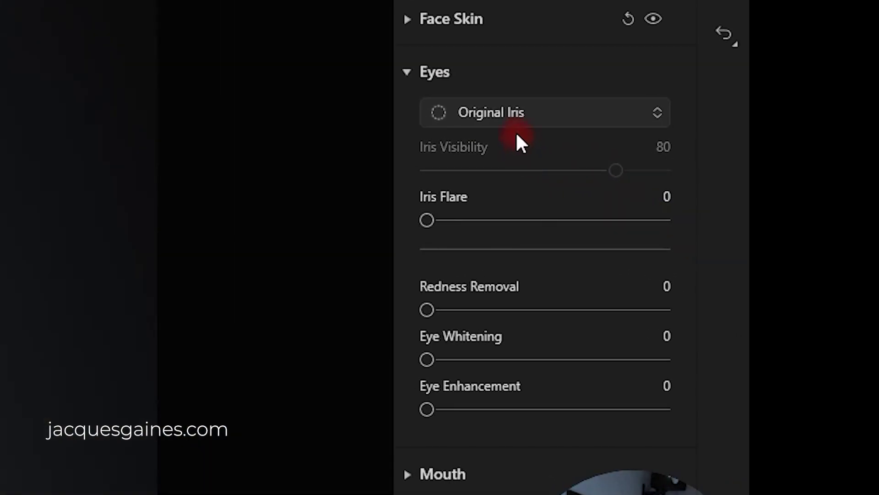
# - Keep the Original iris colour and set Eye Enhancement to 65
pyautogui.click(511, 111)
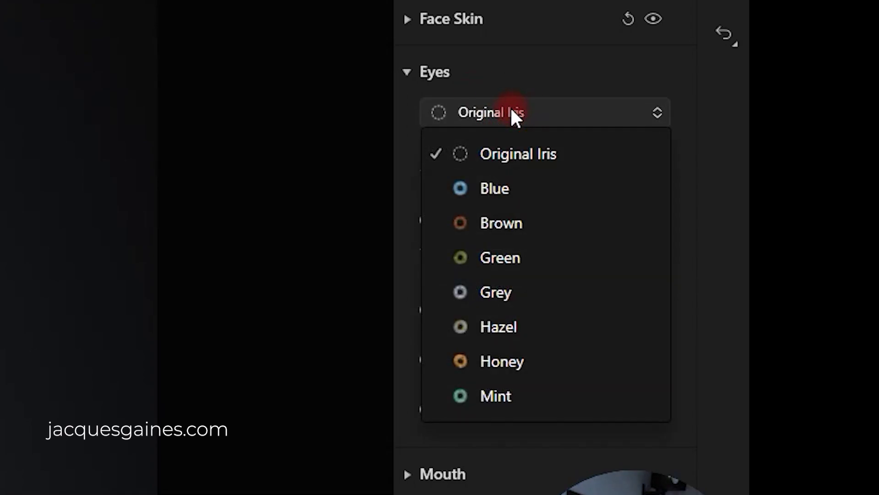
pyautogui.click(511, 111)
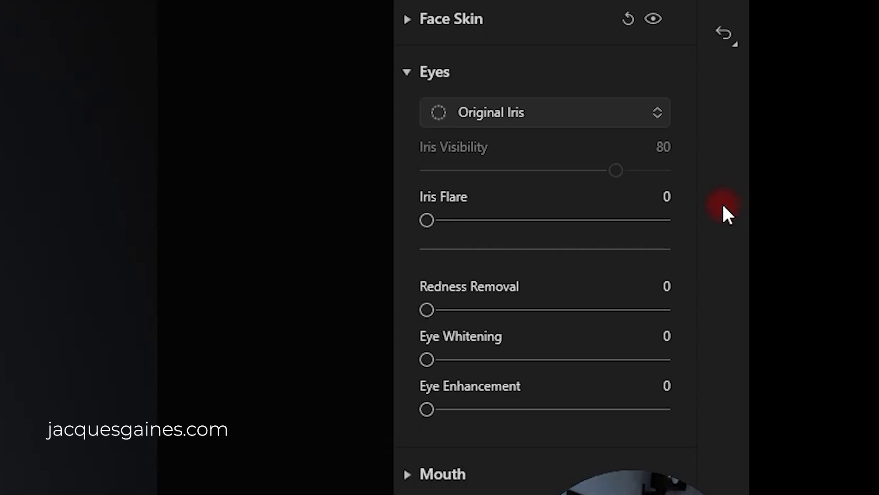
pyautogui.moveTo(427, 409); pyautogui.dragTo(497, 409)
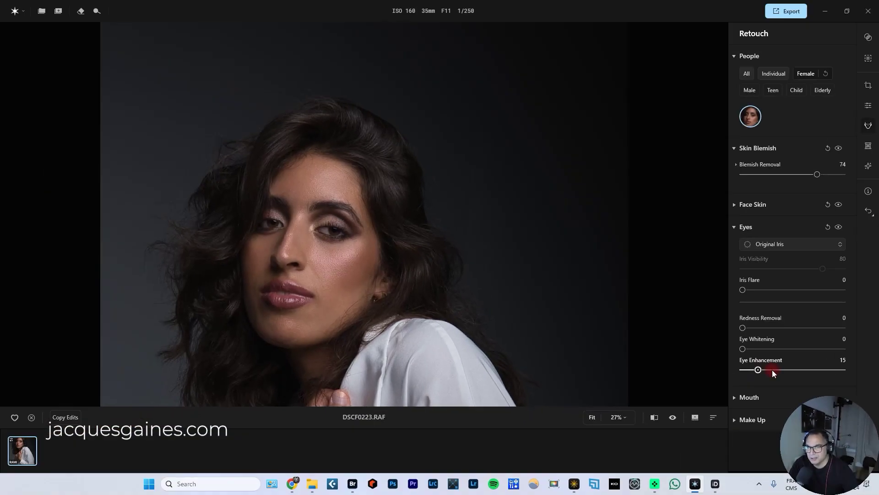
pyautogui.moveTo(805, 371); pyautogui.dragTo(808, 370)
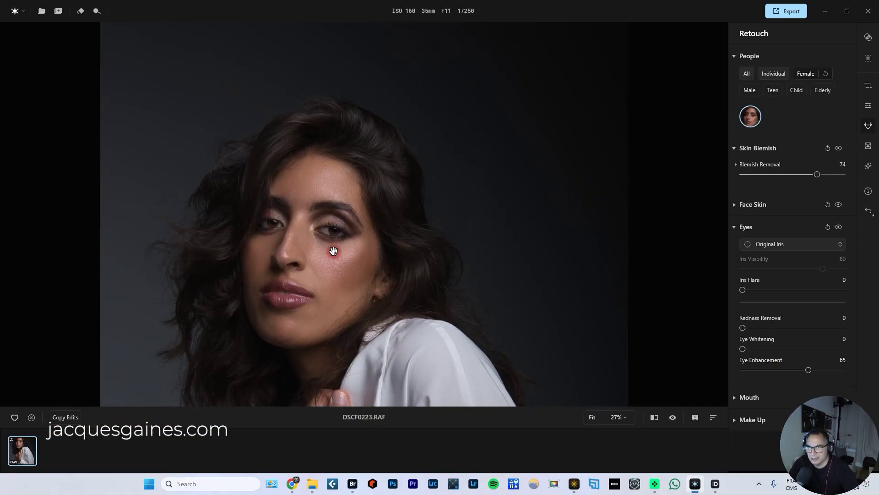
# - Zoom in on the model's face and set Eye Whitening to 38
pyautogui.scroll(1, 335, 252)
pyautogui.scroll(1, 281, 261)
pyautogui.moveTo(281, 261); pyautogui.dragTo(383, 221)
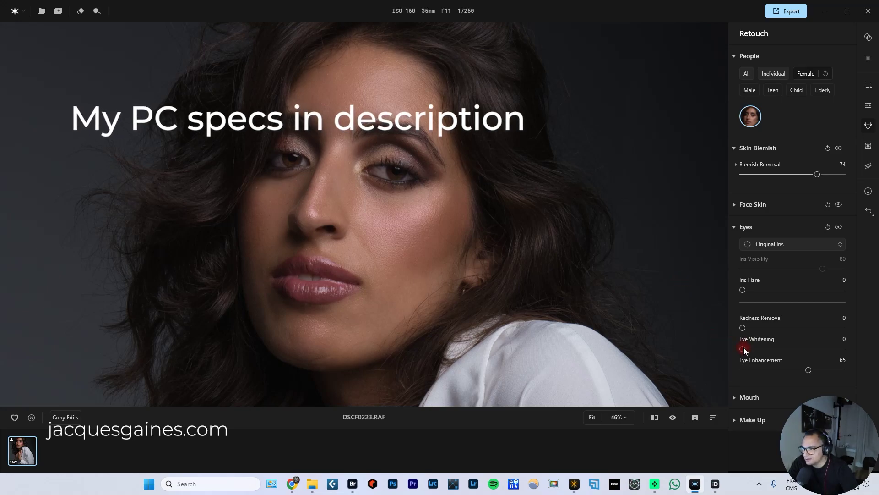
pyautogui.moveTo(744, 348); pyautogui.dragTo(779, 347)
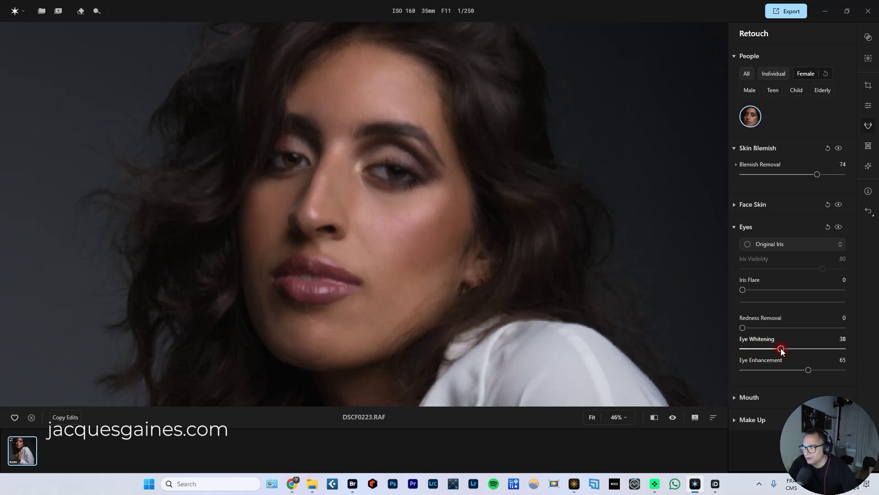
pyautogui.click(574, 484)
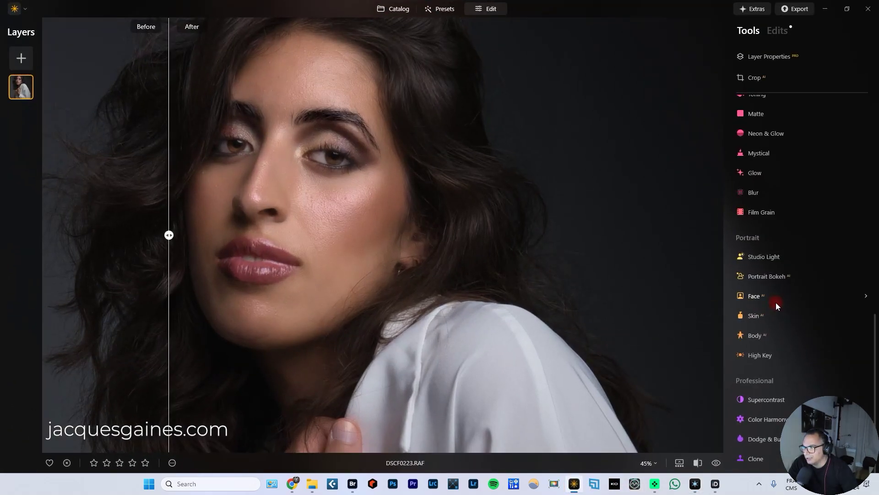
# - Review Luminar Neo's Face AI Eyes sliders, all at 0, then minimize Luminar
pyautogui.click(754, 296)
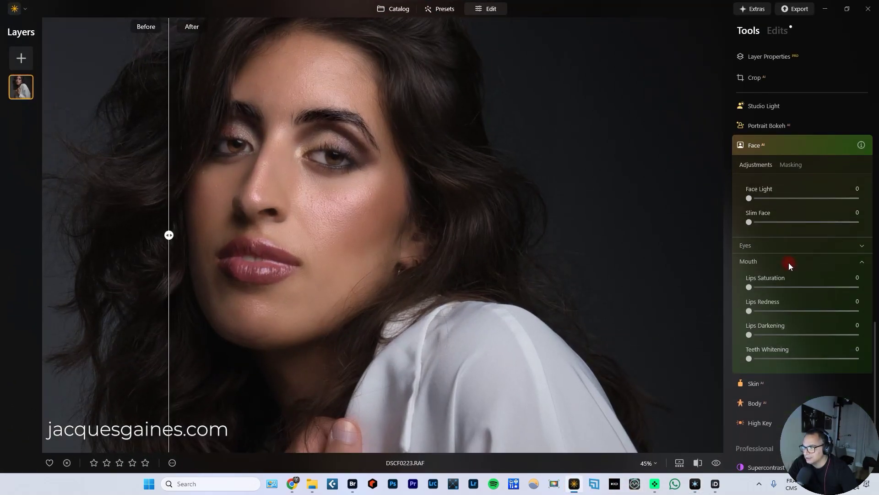
pyautogui.click(752, 243)
pyautogui.scroll(-3, 819, 265)
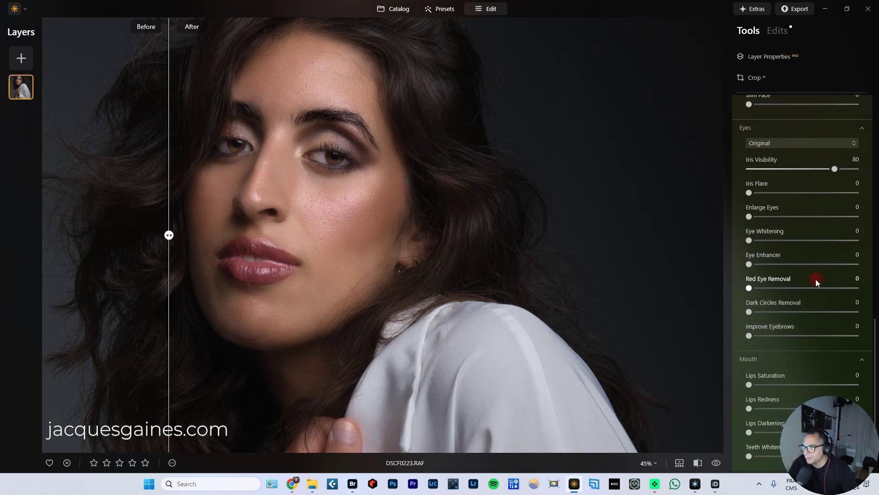
pyautogui.click(821, 19)
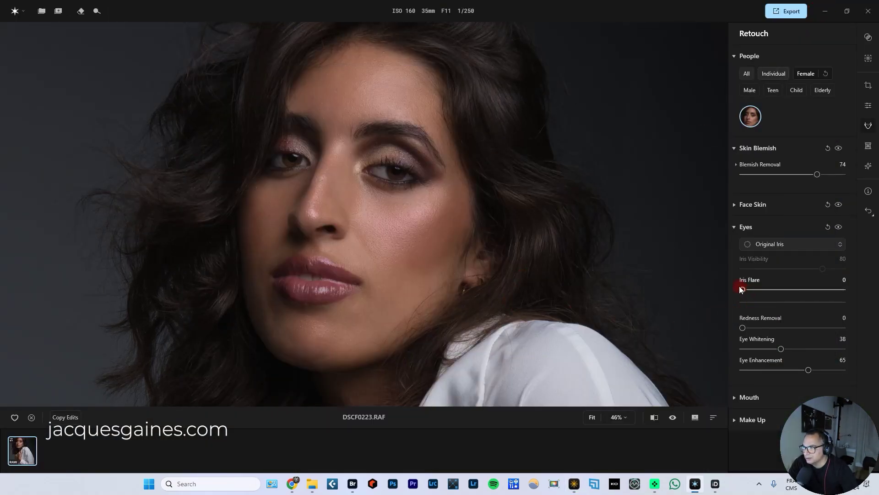
# - Set Iris Flare to 38, Redness Removal to 31 and Eye Enhancement to 100
pyautogui.moveTo(740, 287); pyautogui.dragTo(783, 290)
pyautogui.scroll(1, 382, 188)
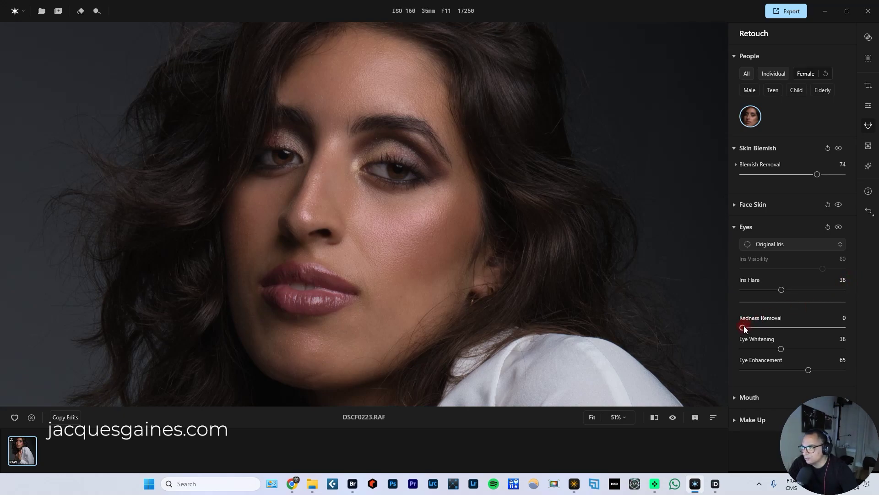
pyautogui.moveTo(743, 328); pyautogui.dragTo(776, 329)
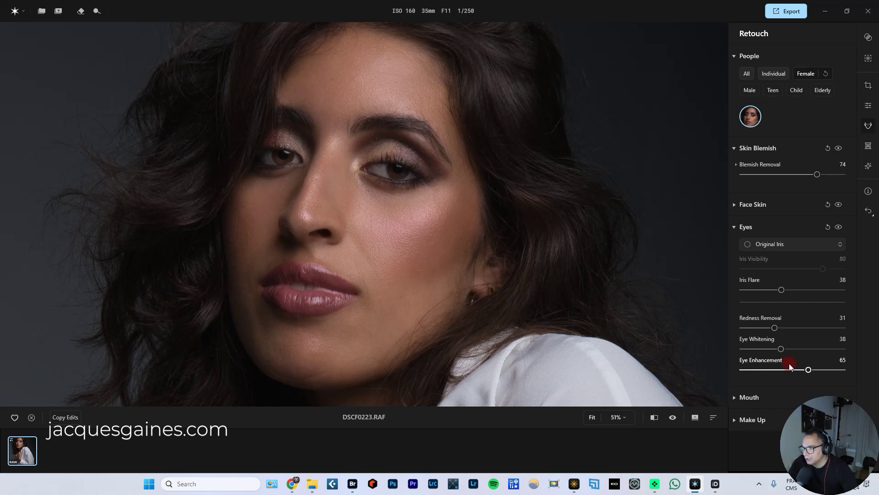
pyautogui.moveTo(808, 369); pyautogui.dragTo(843, 369)
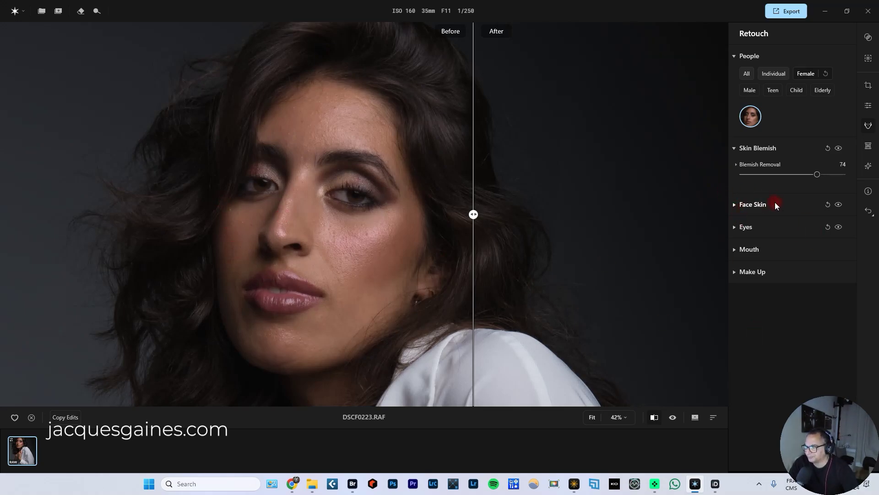
# - Expand Mouth, set Teeth Whitening to 45, and bring Luminar Neo to the front
pyautogui.click(739, 250)
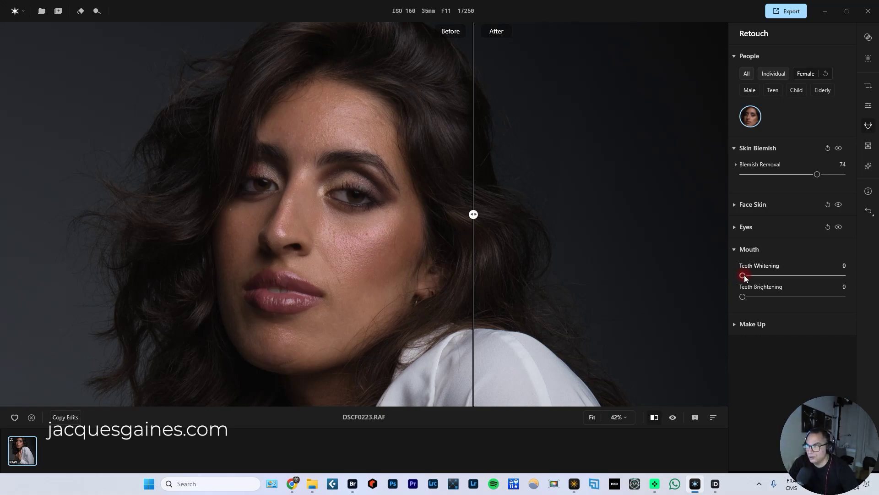
pyautogui.moveTo(742, 275); pyautogui.dragTo(788, 275)
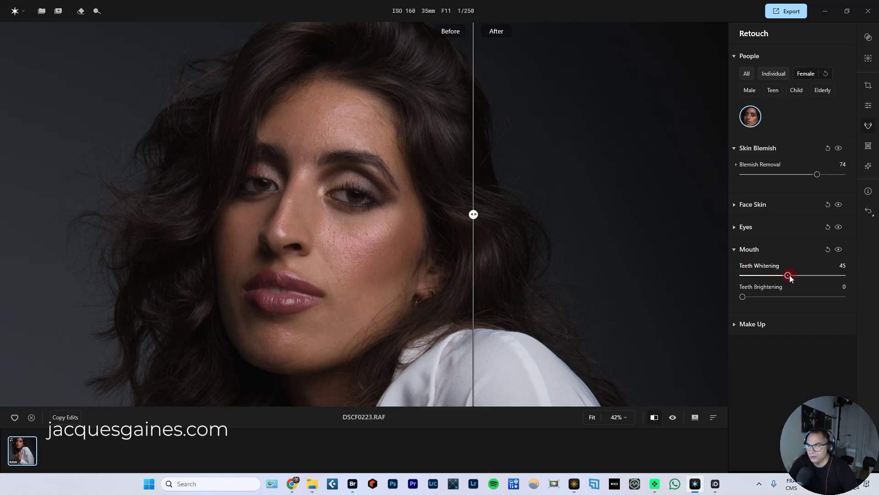
pyautogui.click(573, 484)
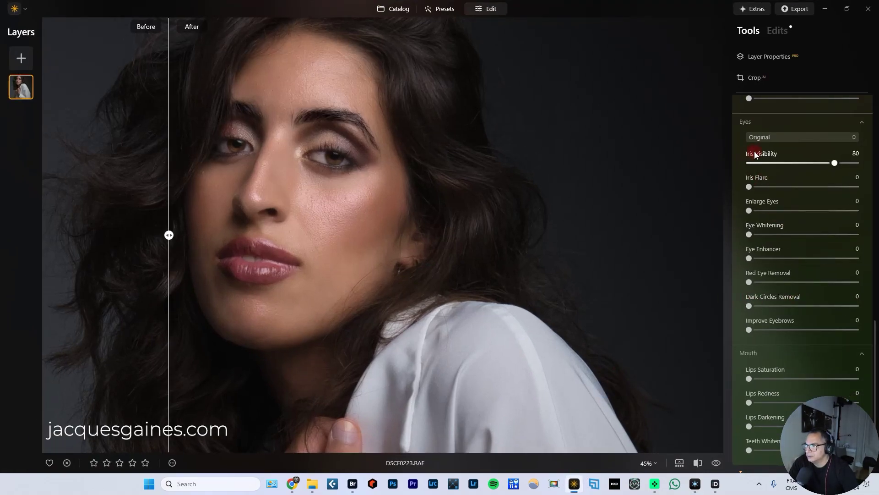
# - Compare Luminar Neo's Face tool Eyes and Mouth sliders, then minimize Luminar back to Aperty
pyautogui.scroll(4, 756, 155)
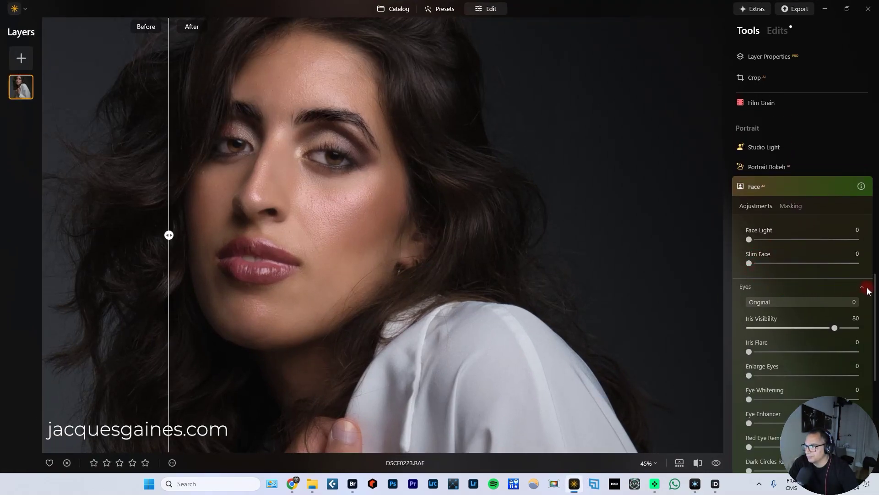
pyautogui.click(857, 287)
pyautogui.click(859, 287)
pyautogui.scroll(-1, 862, 287)
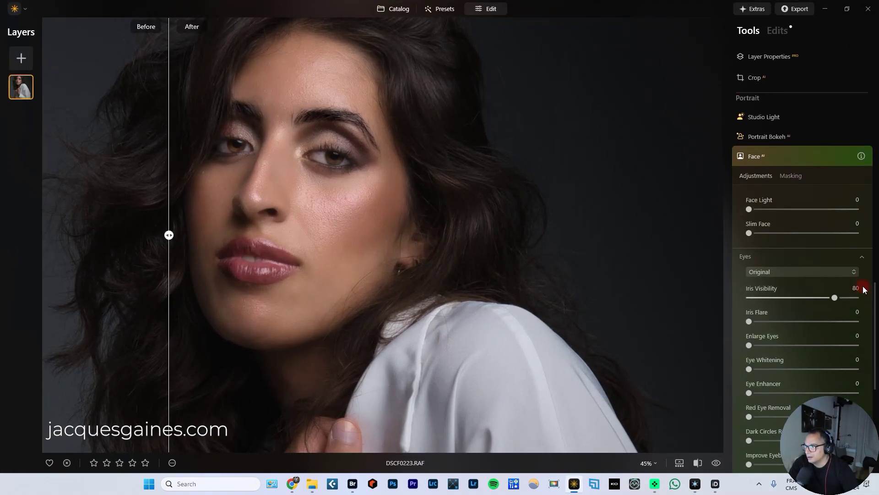
pyautogui.click(860, 233)
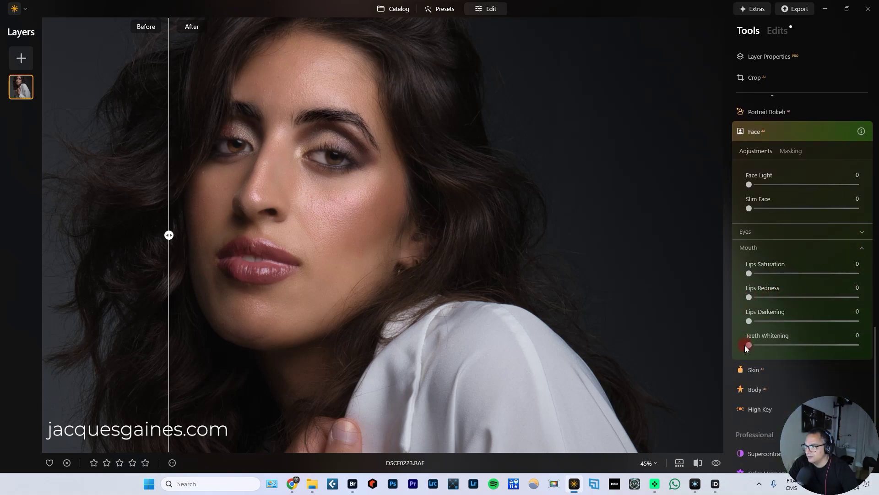
pyautogui.click(825, 9)
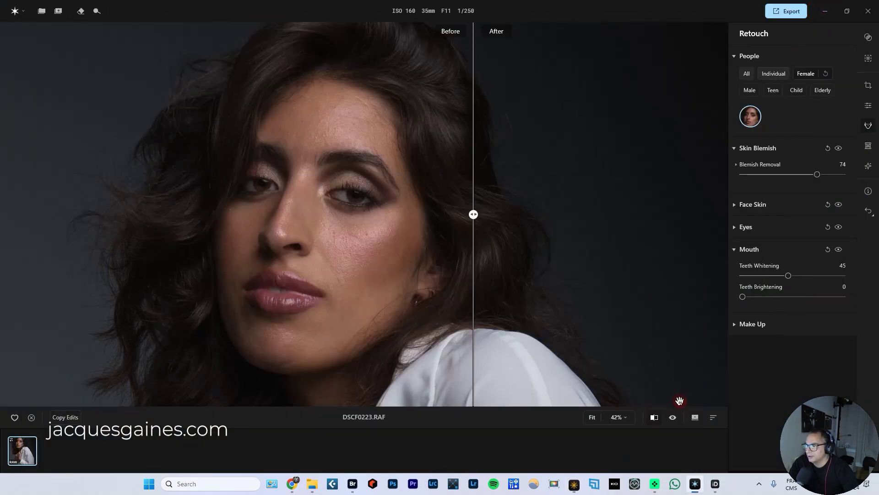
# - Expand Make Up and choose Cheeks, with the before/after split off and the whole photo fitted
pyautogui.click(738, 324)
pyautogui.scroll(-8, 791, 299)
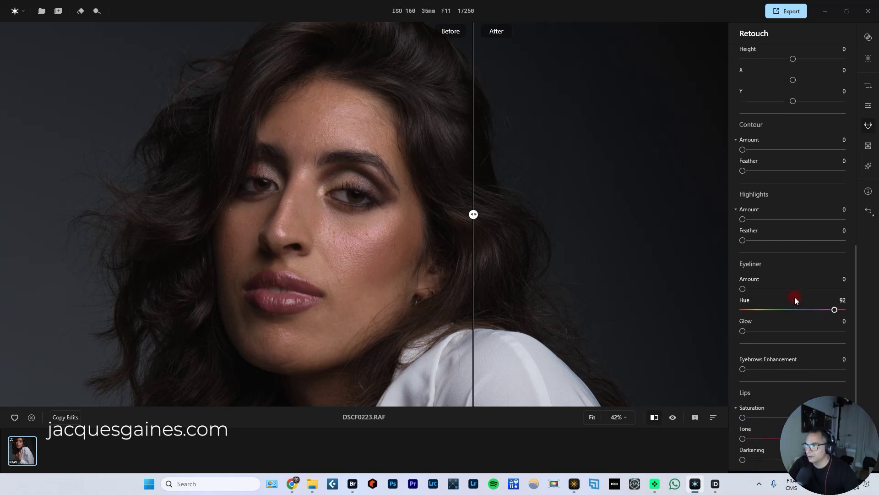
pyautogui.scroll(6, 787, 298)
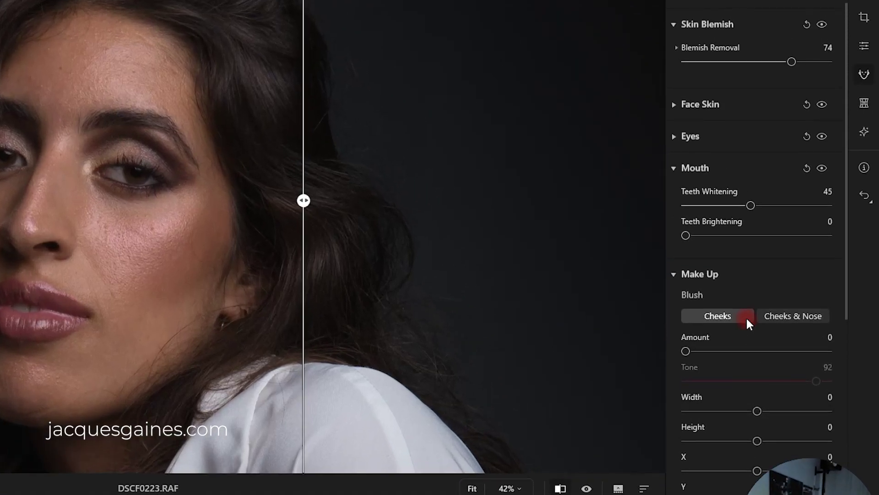
pyautogui.click(746, 317)
pyautogui.moveTo(300, 186); pyautogui.dragTo(664, 189)
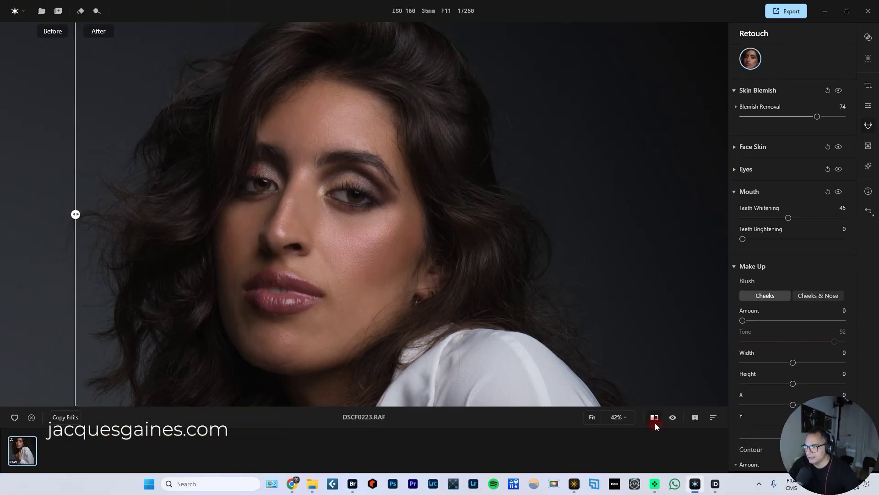
pyautogui.click(561, 489)
pyautogui.click(477, 239)
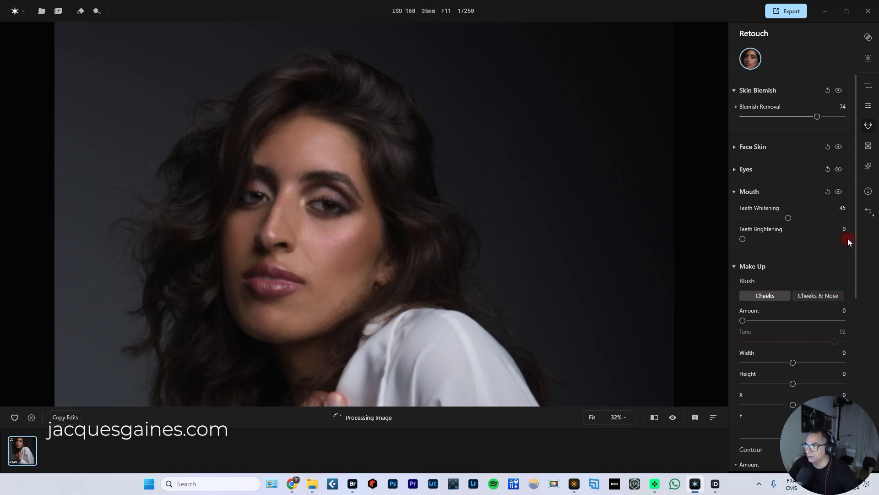
# - Try a cheek Blush Amount of 49, reset it to 0, and turn on before/after comparison
pyautogui.click(778, 195)
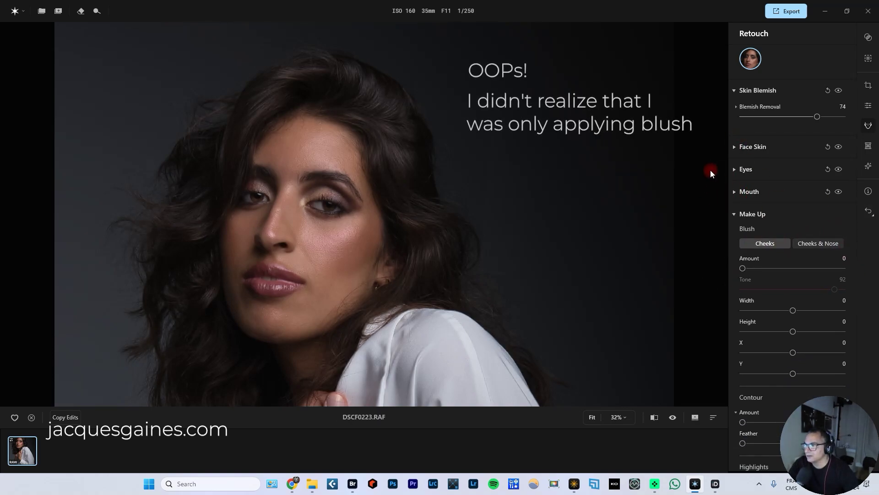
pyautogui.click(758, 91)
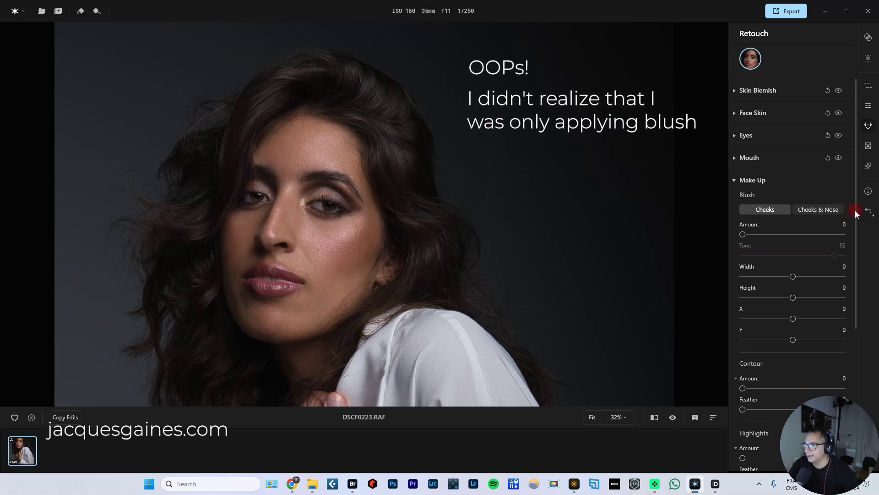
pyautogui.moveTo(856, 210); pyautogui.dragTo(854, 239)
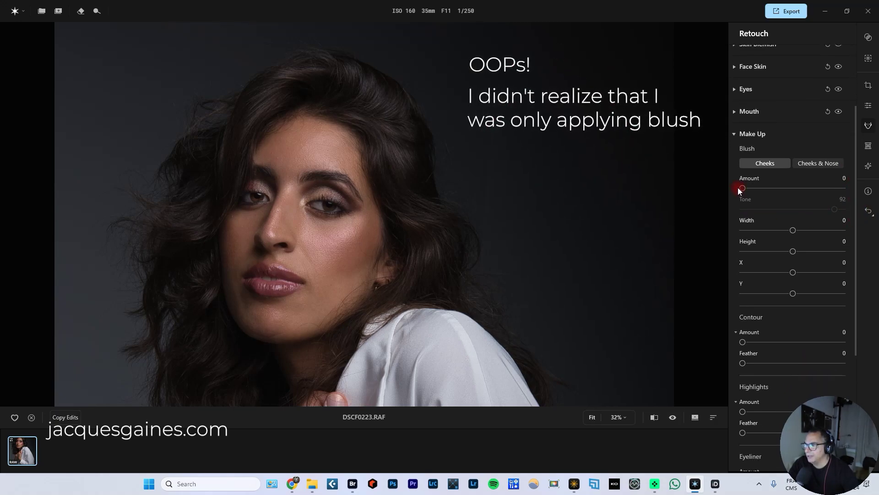
pyautogui.moveTo(742, 188); pyautogui.dragTo(791, 189)
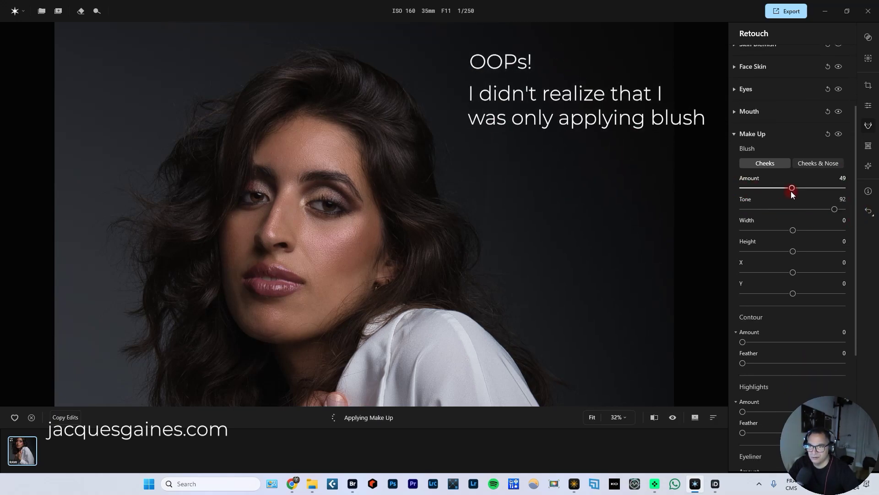
pyautogui.doubleClick(792, 188)
pyautogui.press('\\')
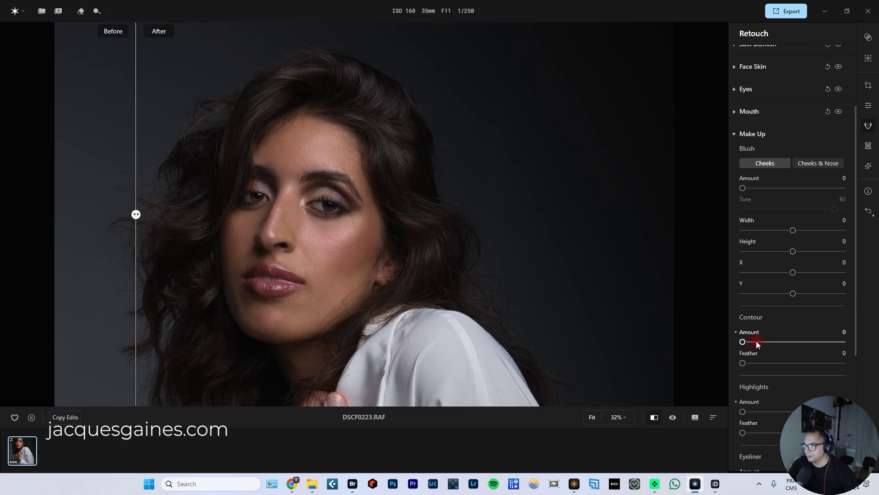
pyautogui.moveTo(743, 342); pyautogui.dragTo(791, 341)
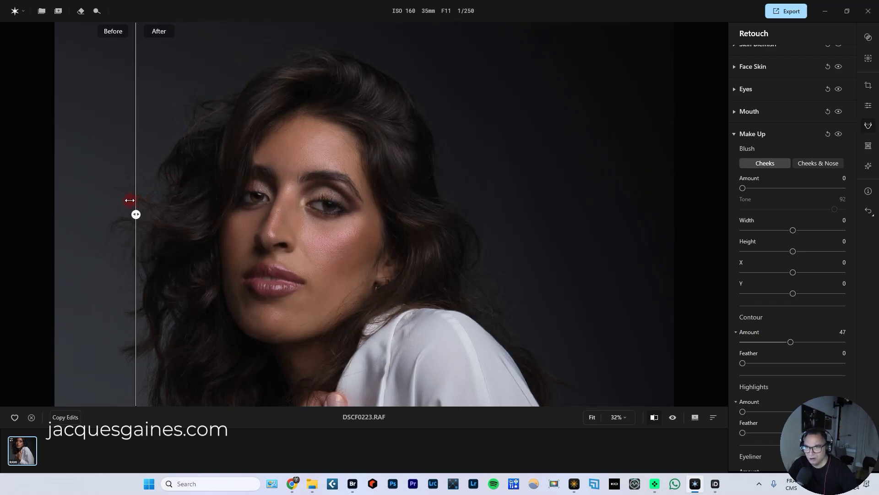
pyautogui.scroll(1, 335, 235)
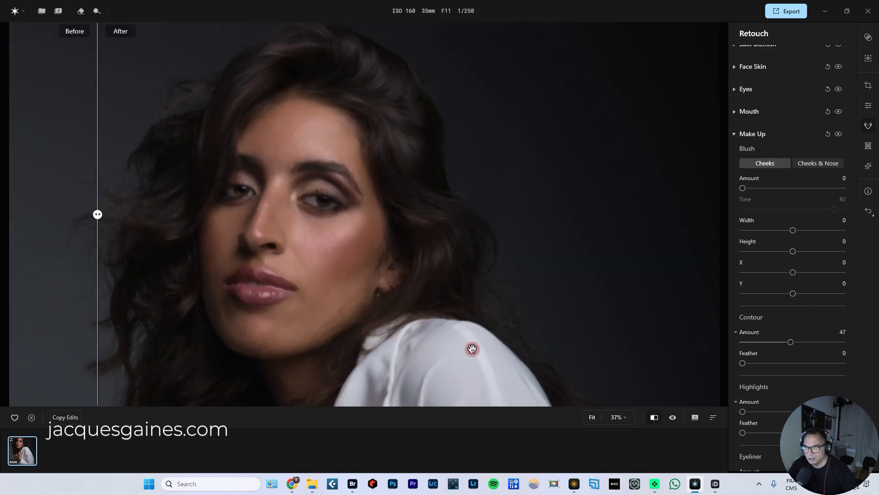
pyautogui.click(653, 417)
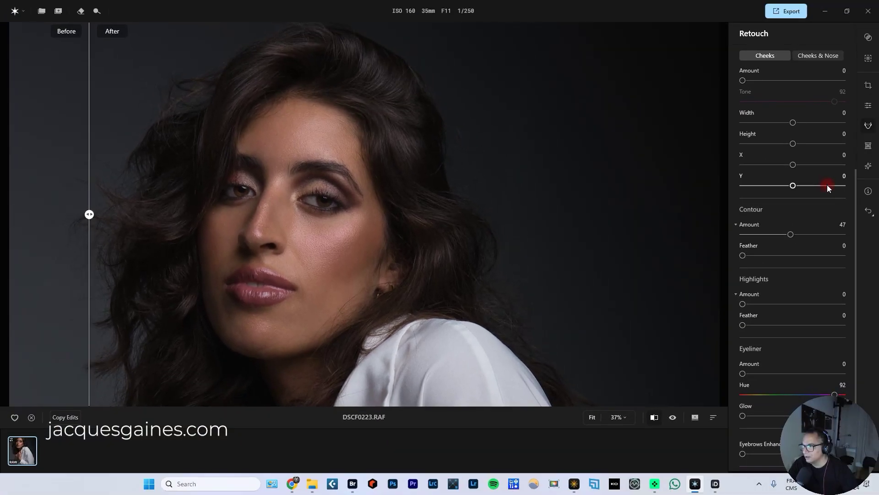
pyautogui.scroll(3, 827, 185)
# - In Make Up, raise Eyebrows Enhancement to 53 and Eyeliner Amount to 31
pyautogui.scroll(-4, 757, 186)
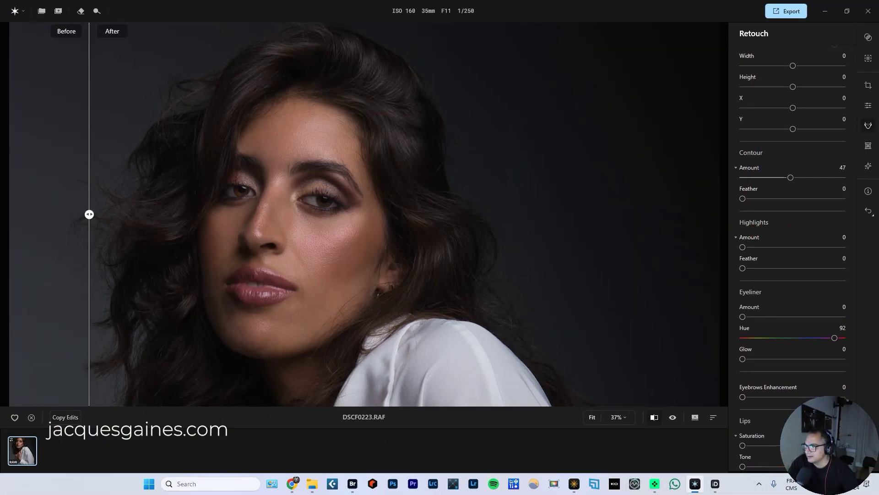
pyautogui.scroll(-1, 757, 282)
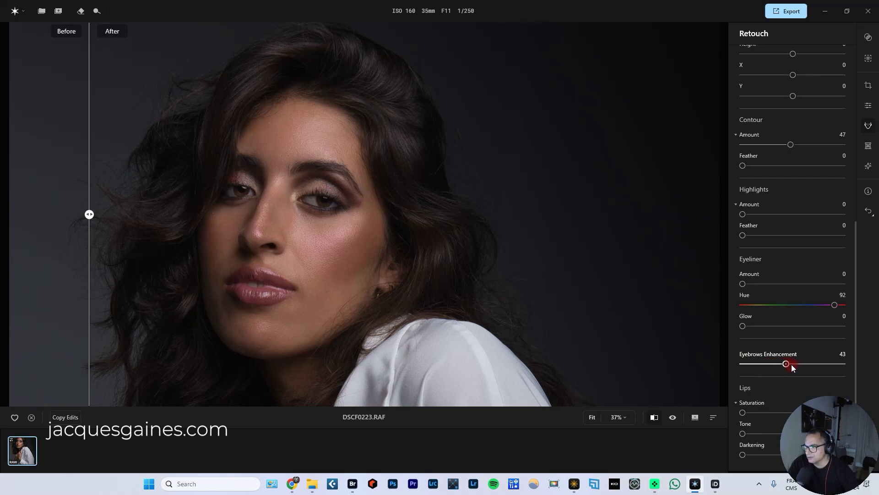
pyautogui.moveTo(792, 364); pyautogui.dragTo(796, 365)
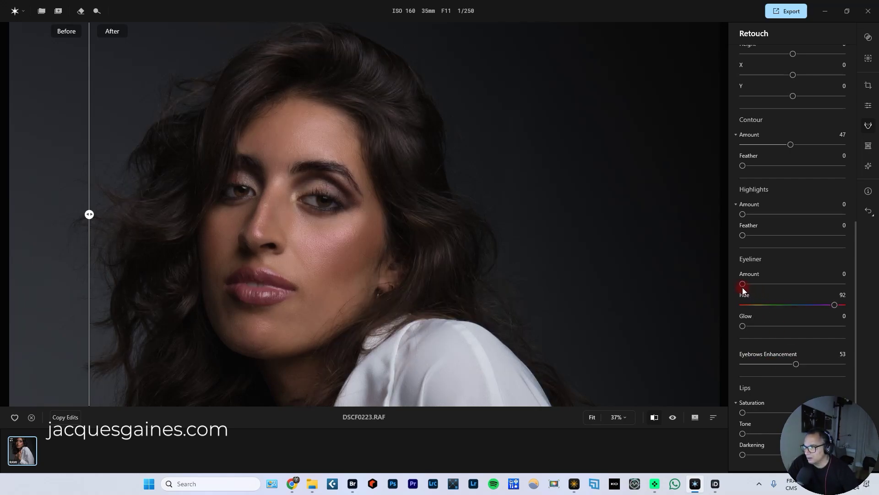
pyautogui.moveTo(771, 285); pyautogui.dragTo(776, 287)
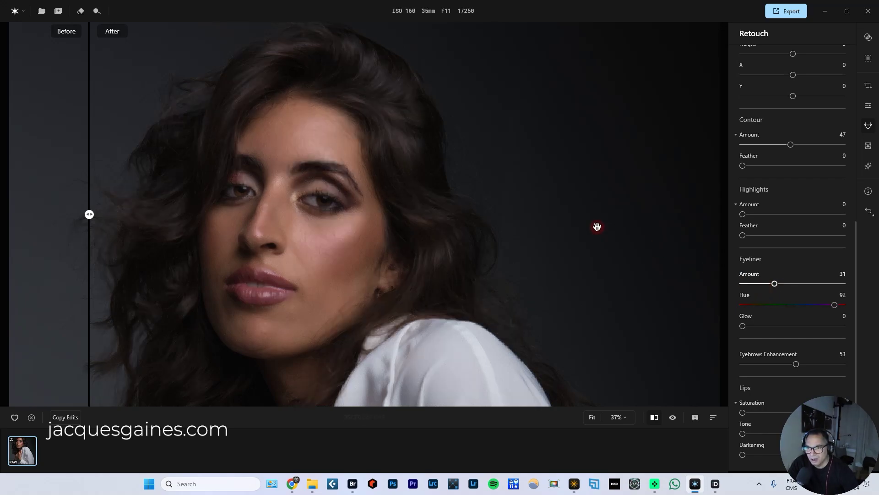
# - Hide Aperty's comparison, then compare Luminar Neo's edit against its original with the divider
pyautogui.click(654, 419)
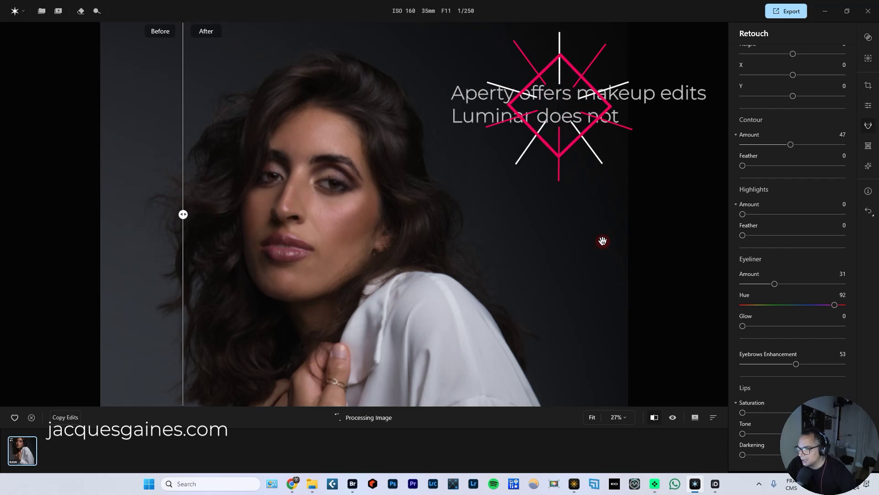
pyautogui.click(574, 481)
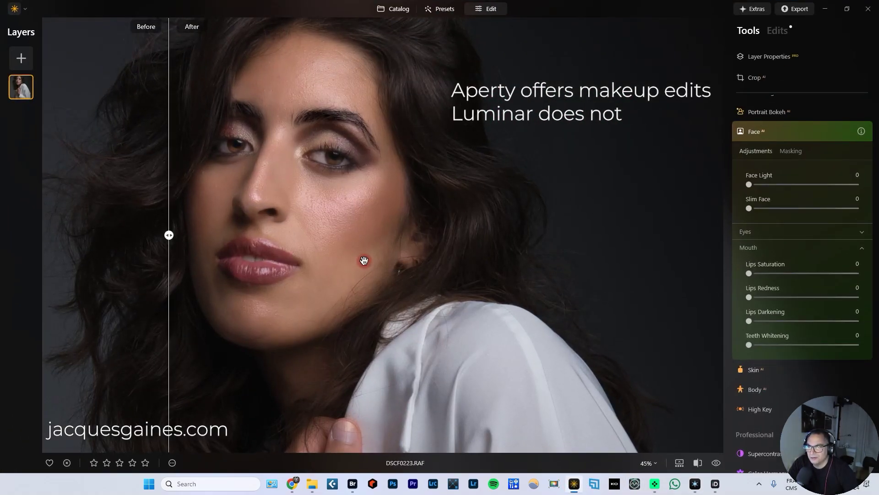
pyautogui.scroll(-2, 363, 257)
pyautogui.moveTo(199, 193); pyautogui.dragTo(154, 163)
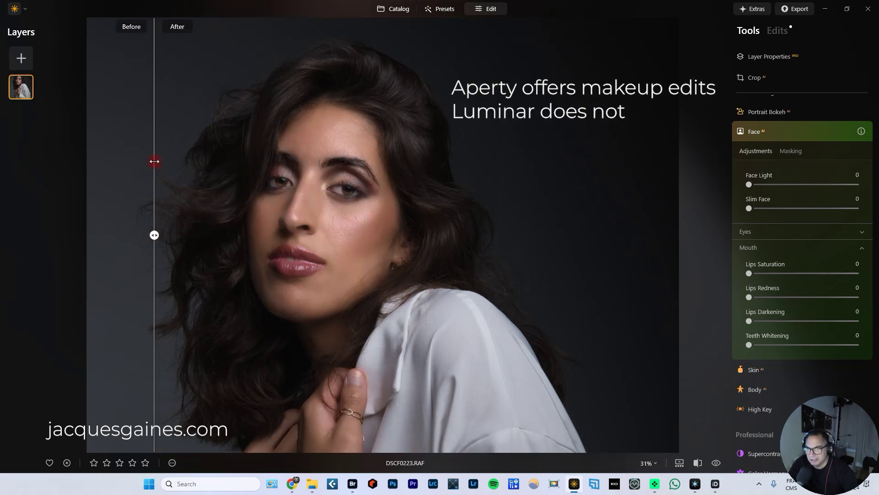
# - Back in Aperty, drag the Before/After divider to compare the edit with the original
pyautogui.click(694, 483)
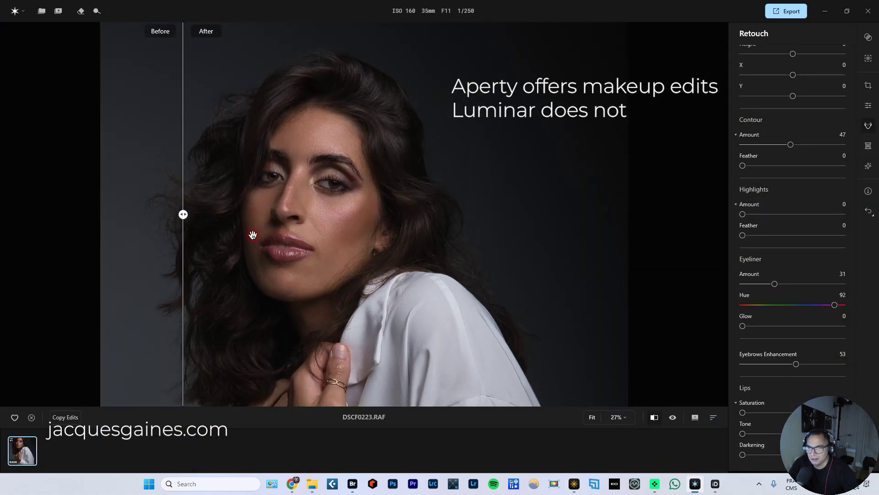
pyautogui.moveTo(185, 226)
pyautogui.mouseDown()
pyautogui.moveTo(511, 213)
pyautogui.moveTo(148, 198)
pyautogui.mouseUp()
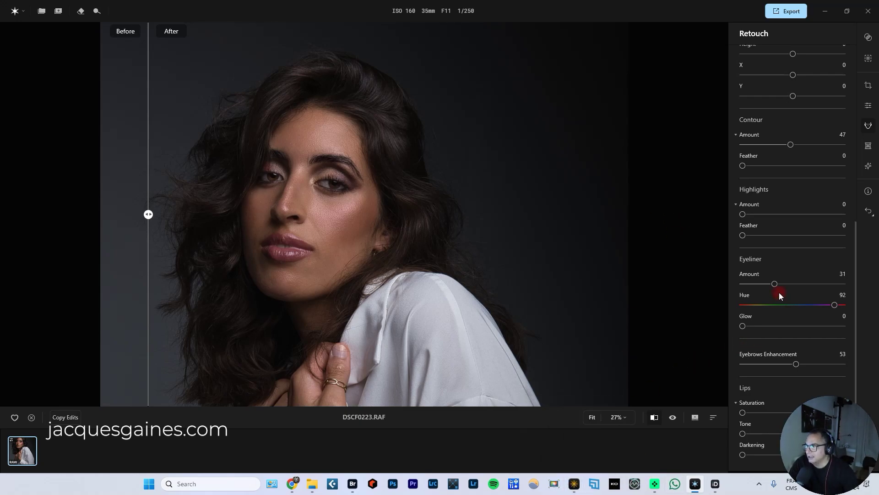
pyautogui.moveTo(855, 251); pyautogui.dragTo(867, 123)
# - Collapse the Make Up section at the top of the Retouch panel, then bring Luminar Neo forward
pyautogui.scroll(-5, 738, 410)
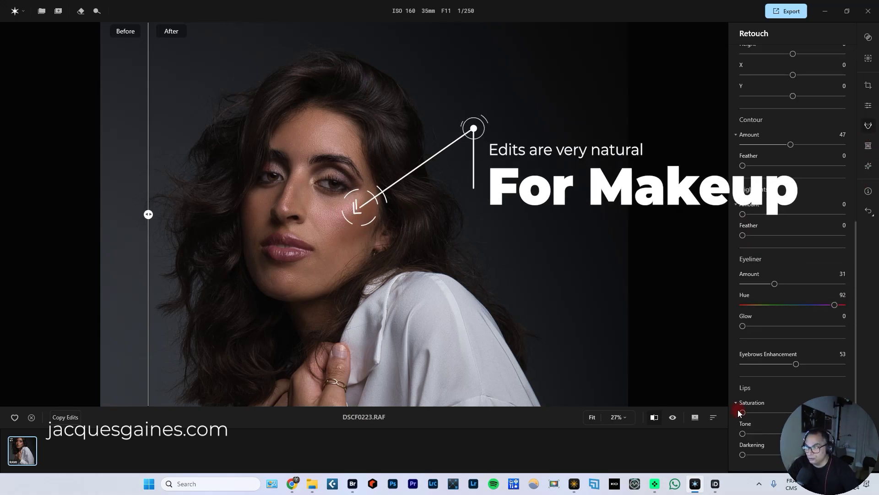
pyautogui.scroll(5, 782, 189)
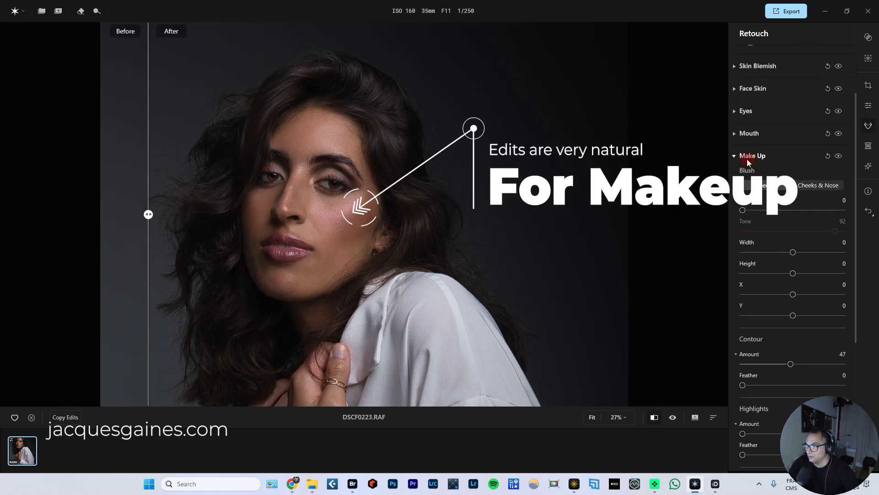
pyautogui.click(735, 156)
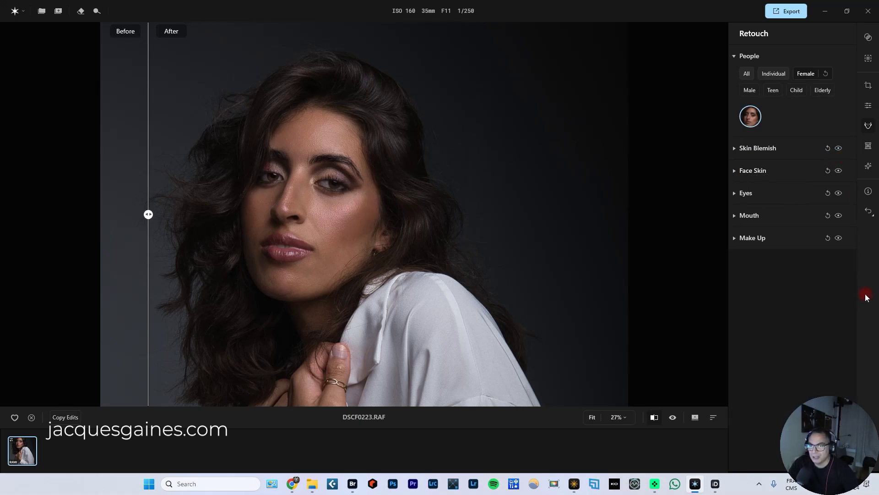
pyautogui.click(574, 484)
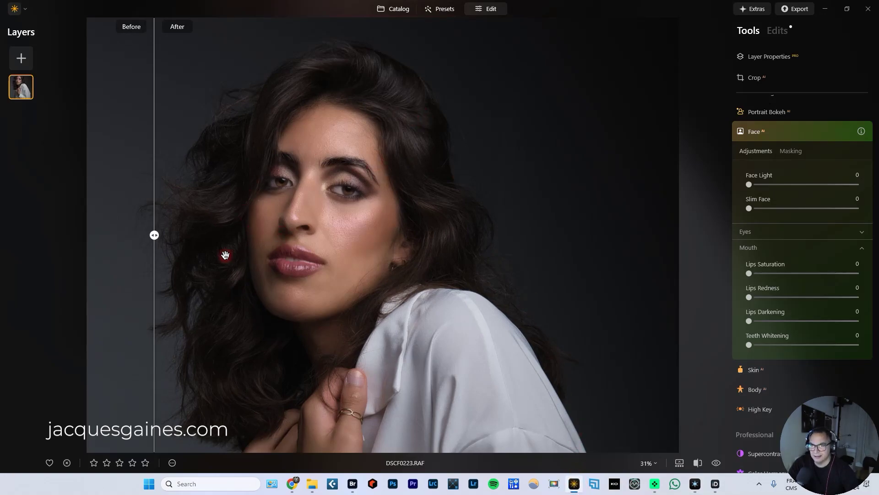
# - Widen Luminar's original side with the divider, turn comparison off, and switch to Aperty
pyautogui.moveTo(151, 220); pyautogui.dragTo(506, 173)
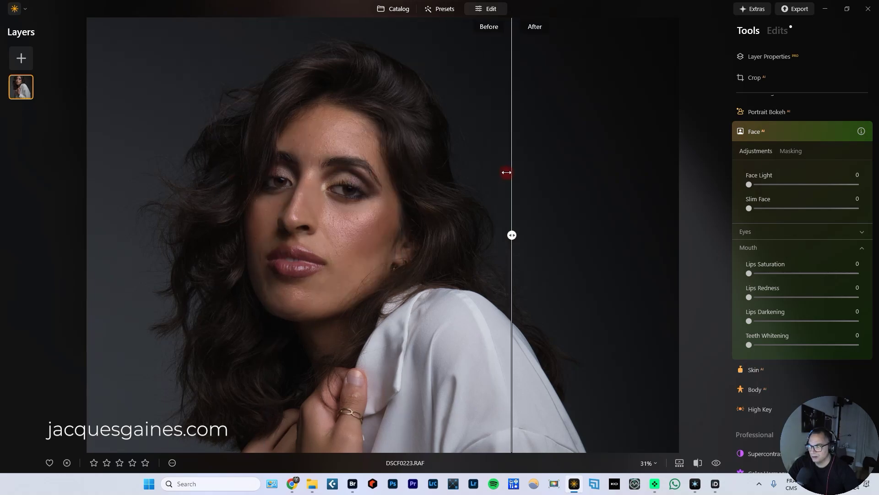
pyautogui.click(698, 463)
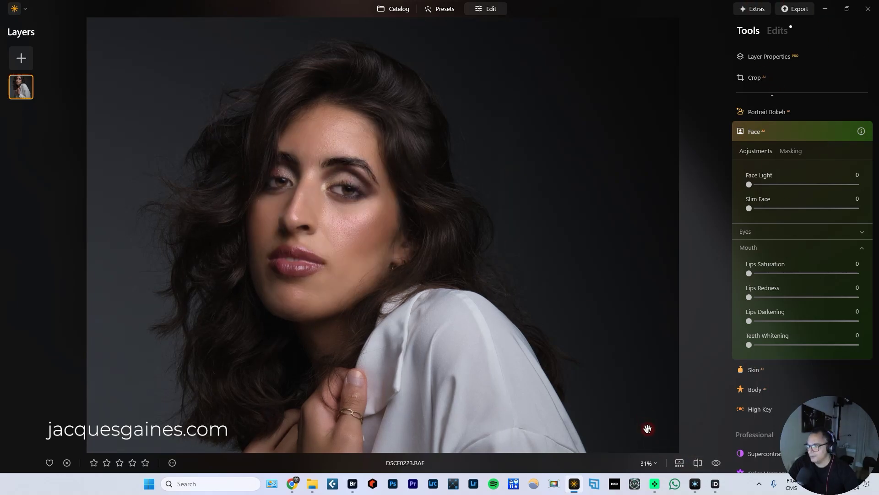
pyautogui.click(694, 484)
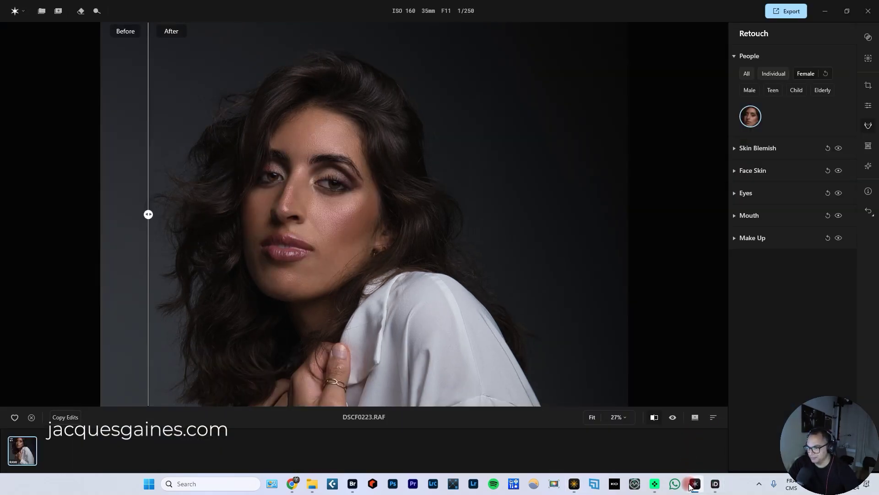
# - Return briefly to Luminar Neo, scroll its tool panel up, then go back to Aperty
pyautogui.click(573, 483)
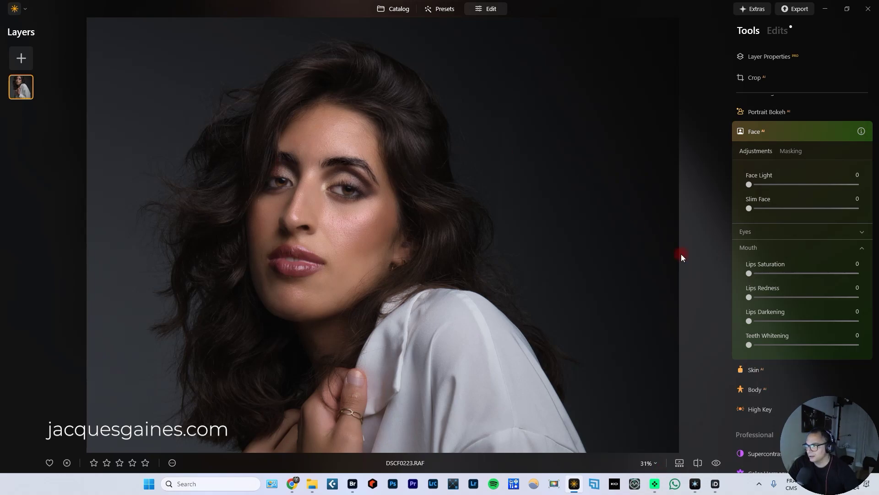
pyautogui.scroll(4, 742, 112)
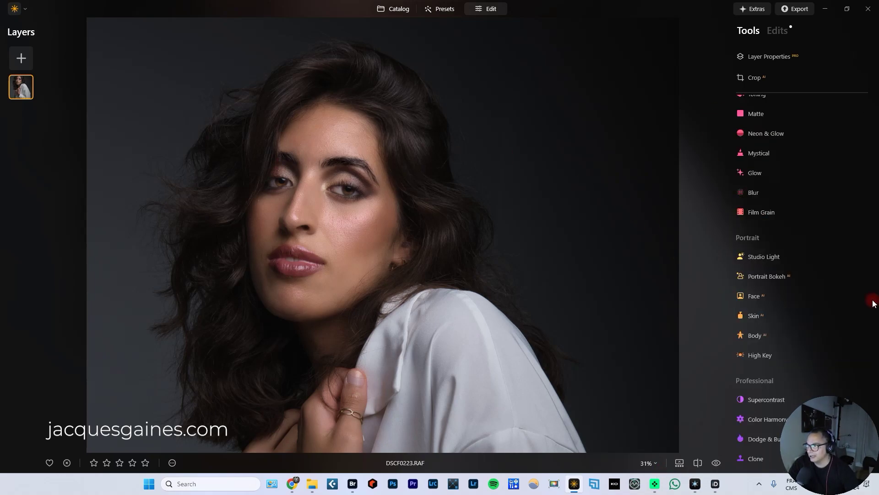
pyautogui.click(695, 483)
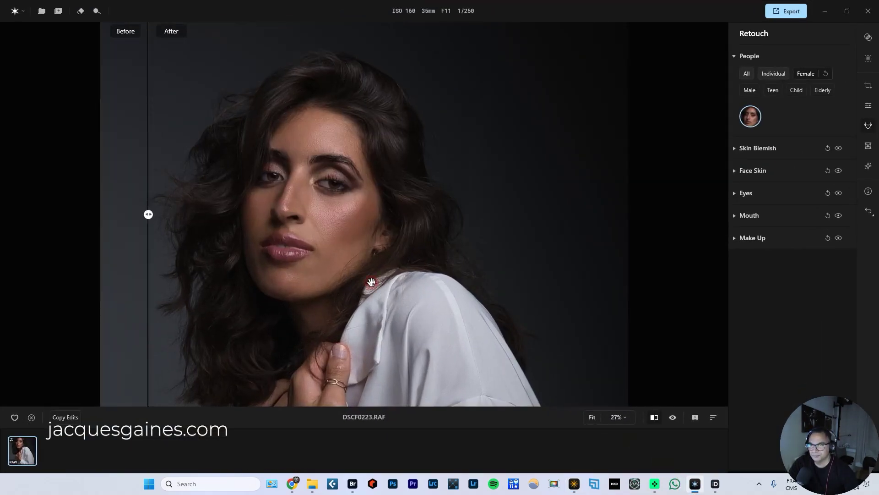
# - Compare Aperty's retouch with the original, turn comparison off, and open the Reshape panel
pyautogui.moveTo(152, 189); pyautogui.dragTo(124, 164)
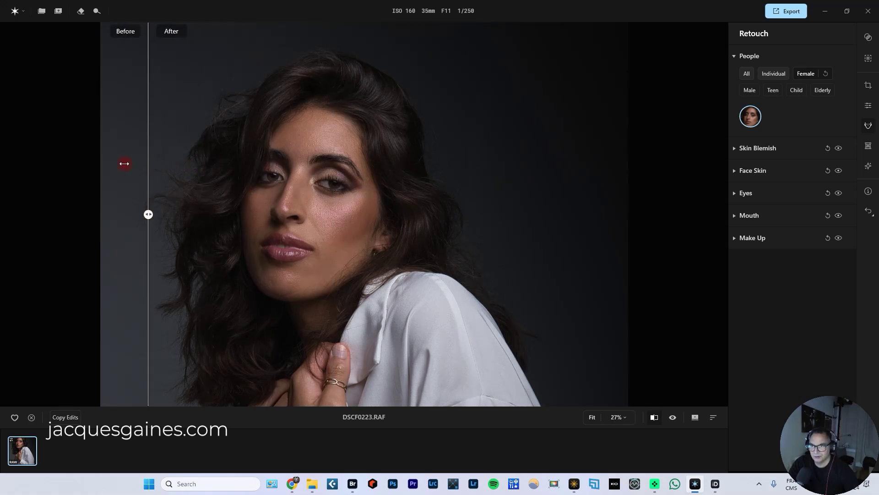
pyautogui.click(659, 416)
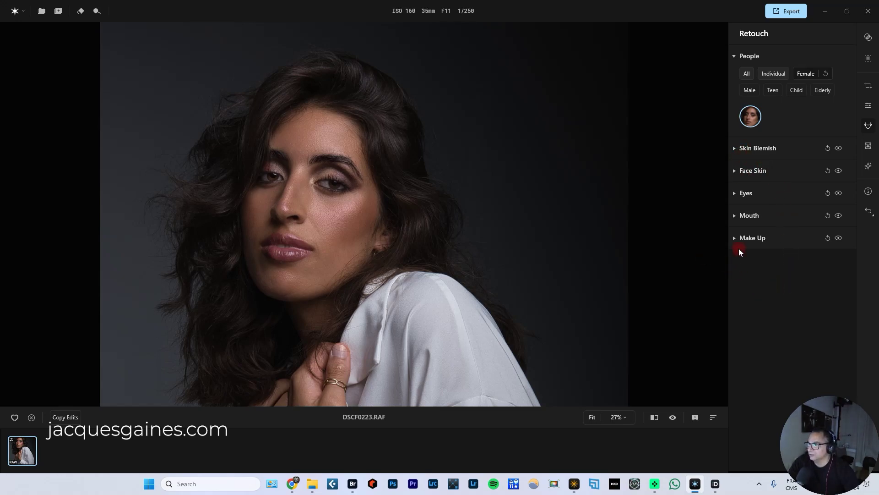
pyautogui.click(867, 148)
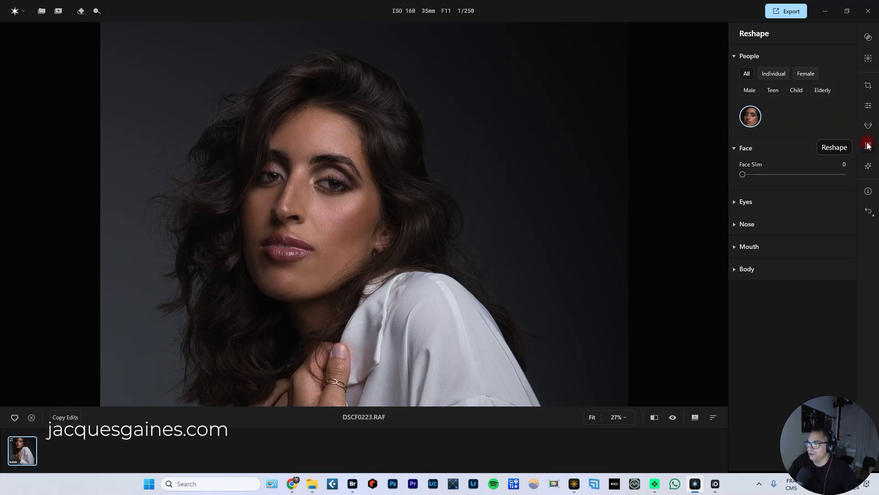
# - Slim the face to 45 and check it against the original with the before/after split
pyautogui.moveTo(742, 174); pyautogui.dragTo(788, 177)
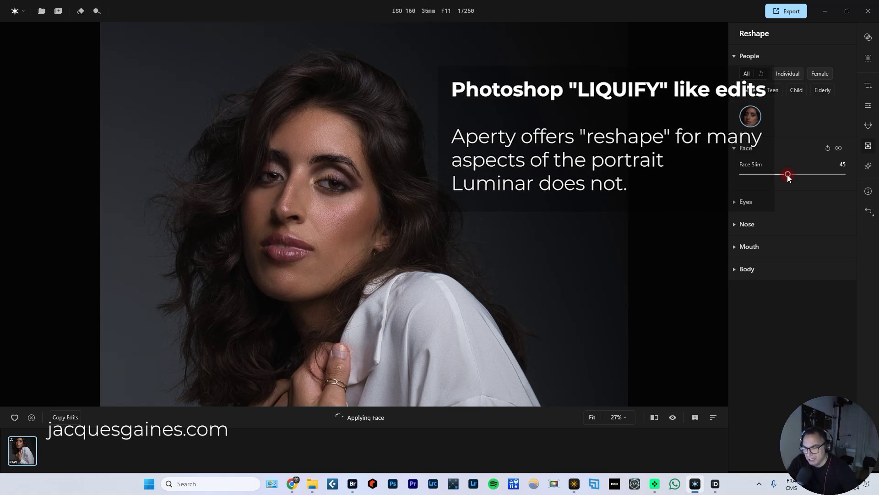
pyautogui.click(656, 417)
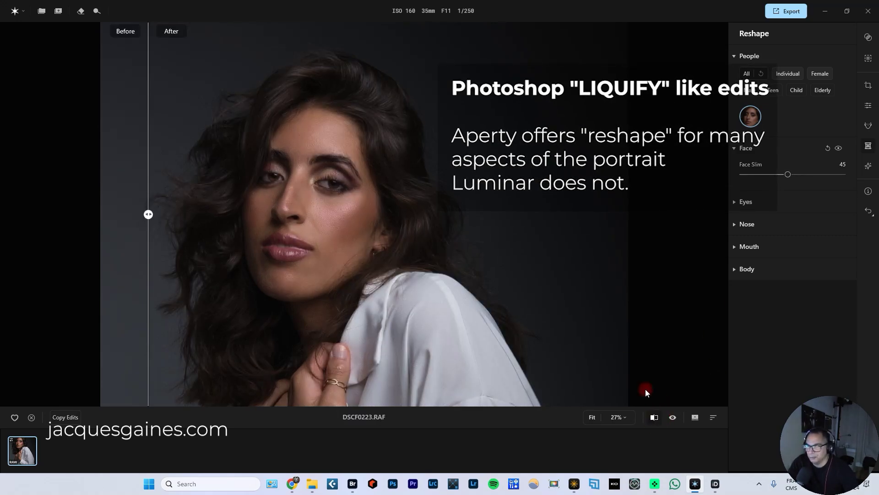
pyautogui.moveTo(145, 174)
pyautogui.mouseDown()
pyautogui.moveTo(531, 177)
pyautogui.moveTo(153, 158)
pyautogui.moveTo(434, 157)
pyautogui.moveTo(131, 135)
pyautogui.moveTo(254, 140)
pyautogui.moveTo(182, 141)
pyautogui.mouseUp()
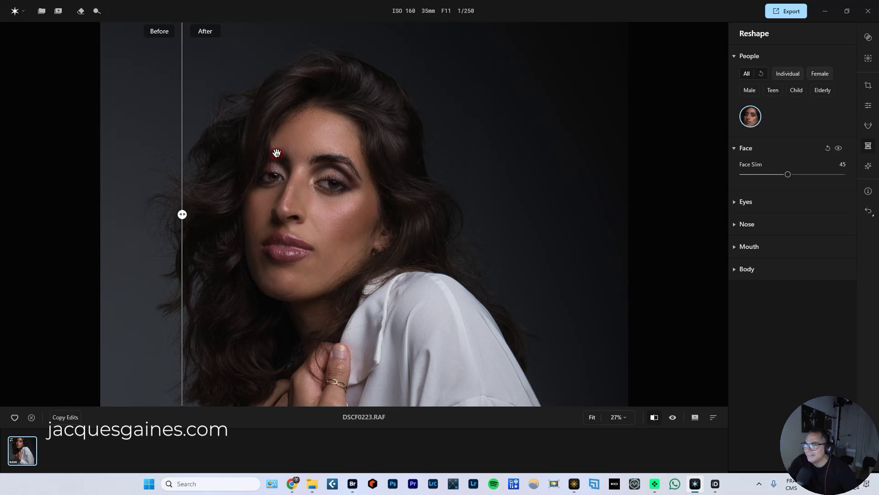
pyautogui.click(651, 418)
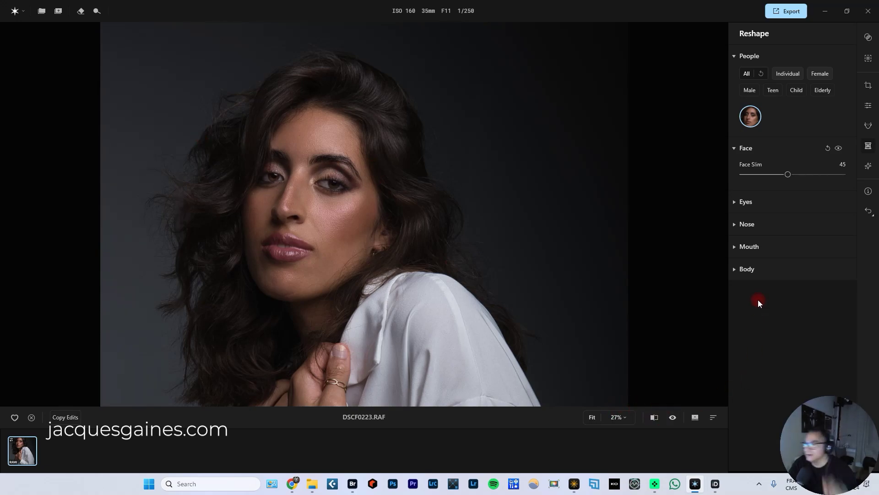
# - Give the eyes a subtle Shape of 4, then collapse the Eyes section
pyautogui.click(734, 202)
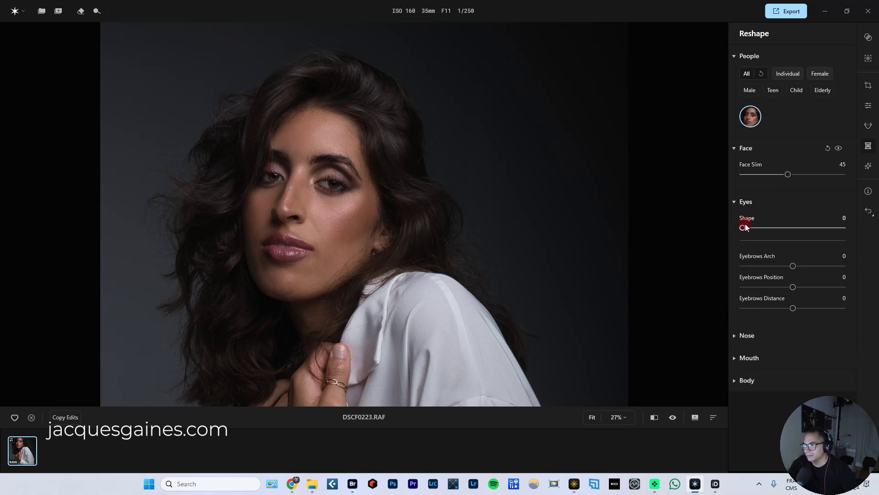
pyautogui.moveTo(744, 227); pyautogui.dragTo(773, 223)
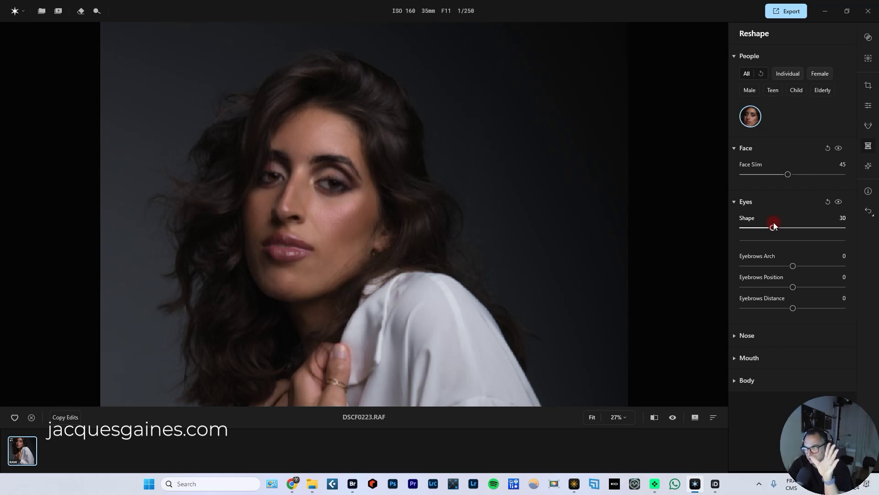
pyautogui.moveTo(774, 223); pyautogui.dragTo(747, 227)
pyautogui.click(735, 202)
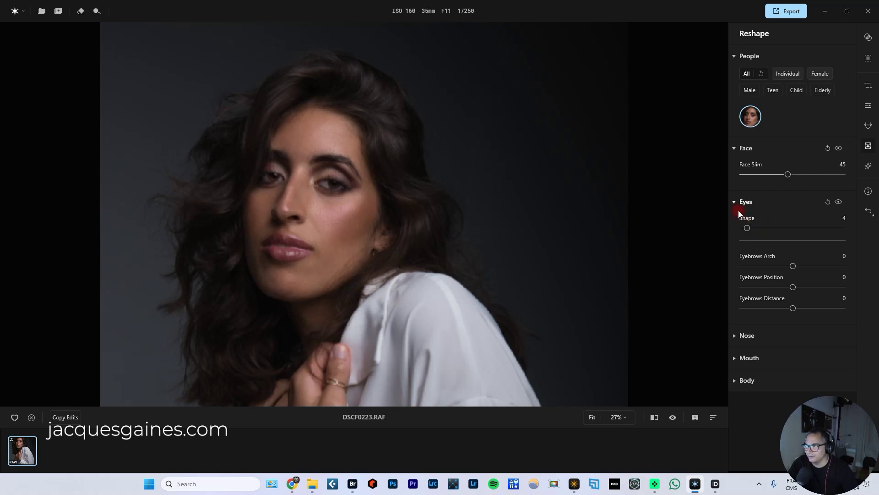
pyautogui.click(839, 202)
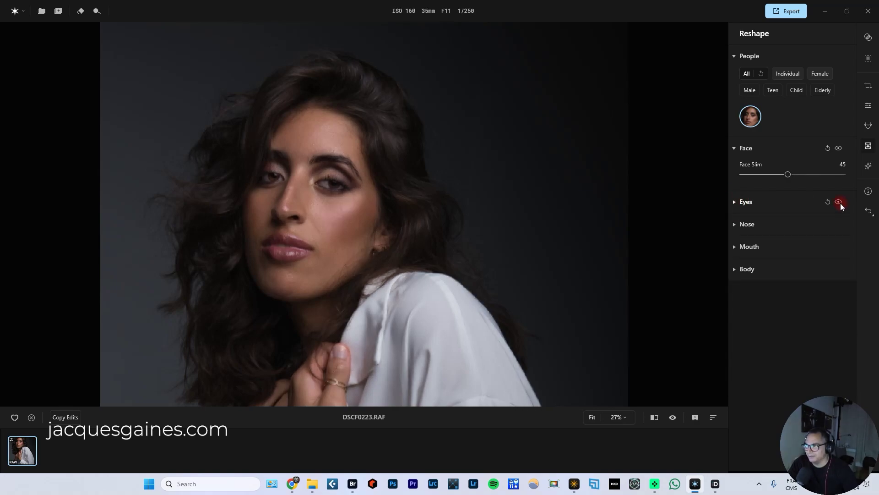
# - Set Nose Bridge Shape to 10 with a before/after split, leaving Nose Tip Shape at 0
pyautogui.click(735, 224)
pyautogui.click(792, 251)
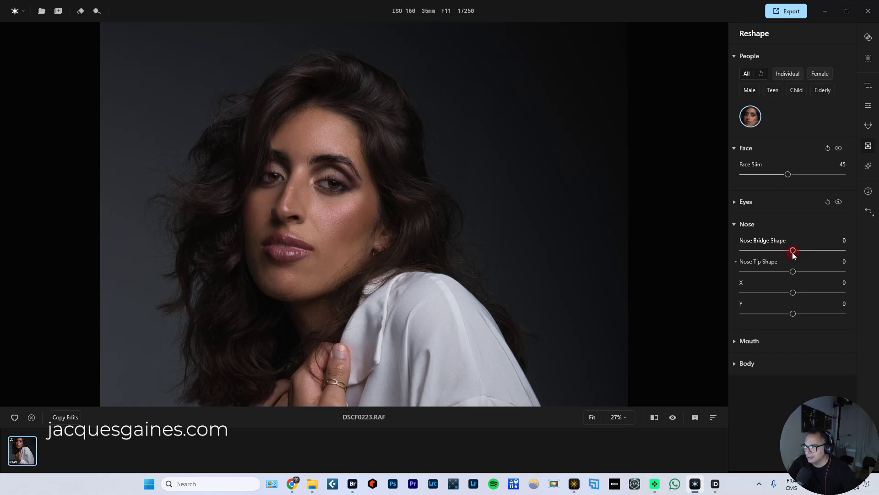
pyautogui.moveTo(792, 251)
pyautogui.mouseDown()
pyautogui.moveTo(775, 251)
pyautogui.moveTo(798, 250)
pyautogui.mouseUp()
pyautogui.press('\\')
pyautogui.moveTo(359, 213); pyautogui.dragTo(172, 214)
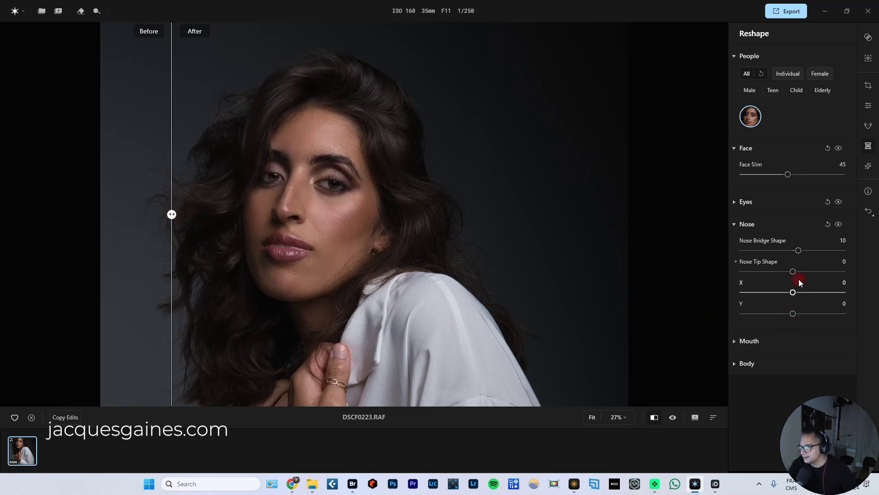
pyautogui.moveTo(809, 271); pyautogui.dragTo(816, 271)
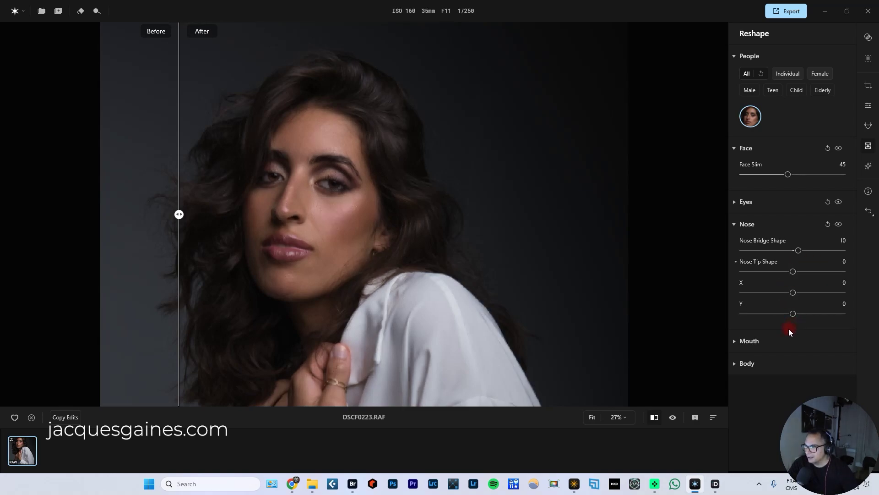
pyautogui.click(742, 341)
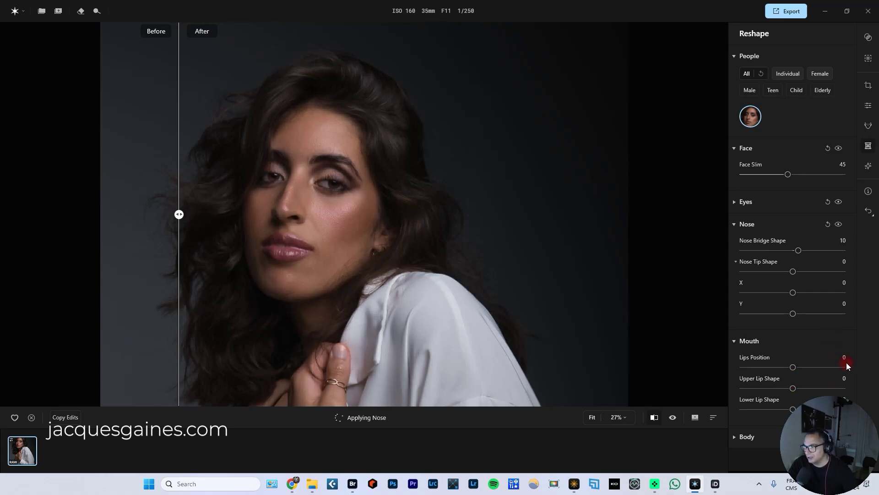
# - Fit the full-length photo in view and set the Body Shape to 31
pyautogui.click(733, 340)
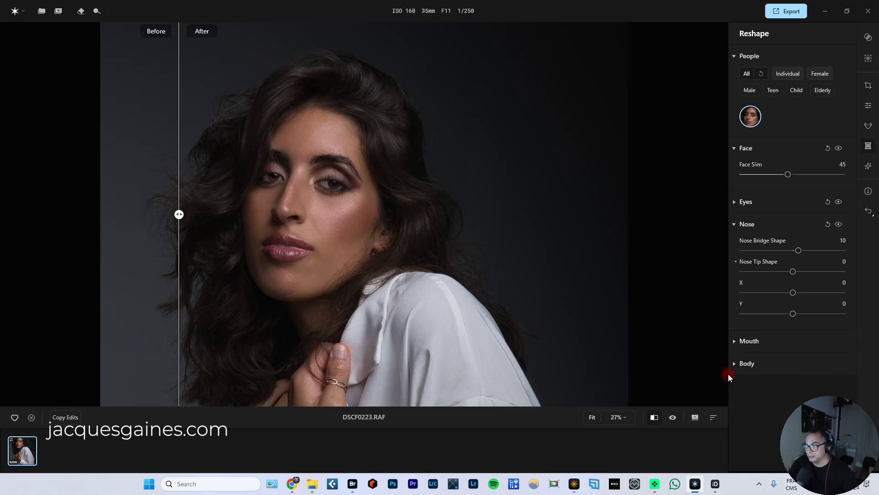
pyautogui.click(734, 364)
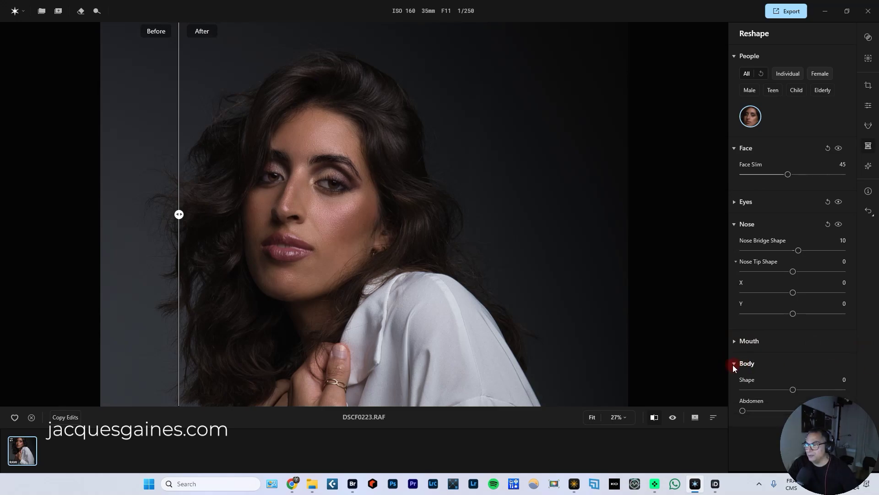
pyautogui.click(435, 208)
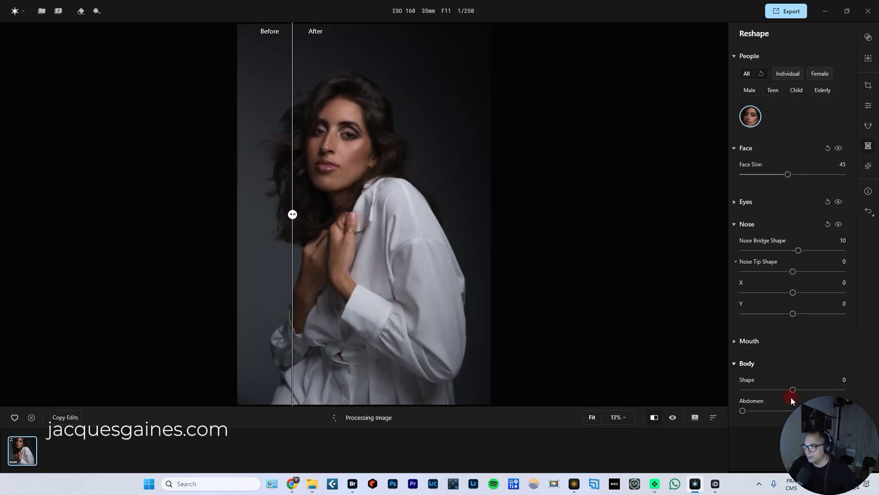
pyautogui.moveTo(792, 386); pyautogui.dragTo(809, 383)
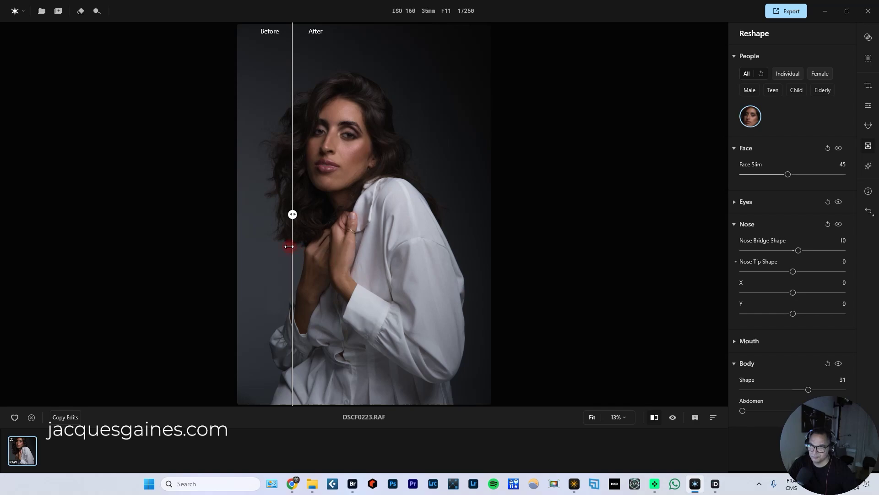
# - Check the body reshape with the before/after split, then collapse Body and open Creative
pyautogui.click(653, 417)
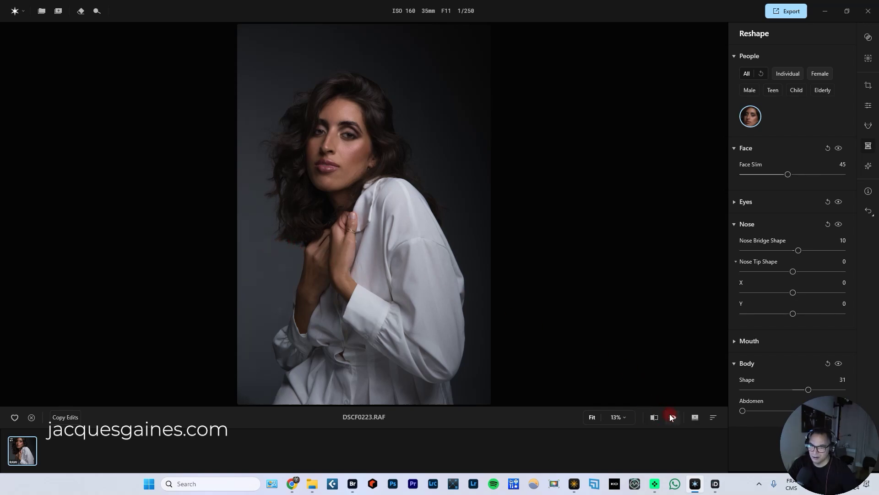
pyautogui.click(654, 416)
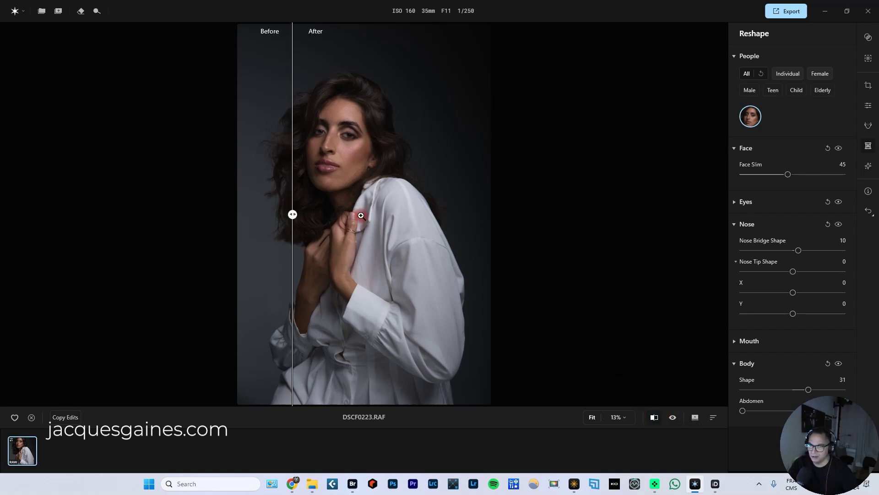
pyautogui.moveTo(292, 226); pyautogui.dragTo(543, 249)
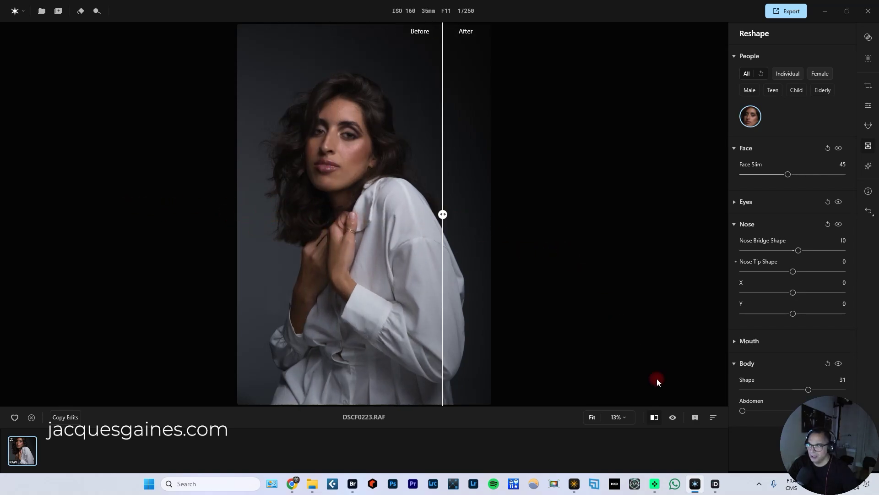
pyautogui.click(653, 416)
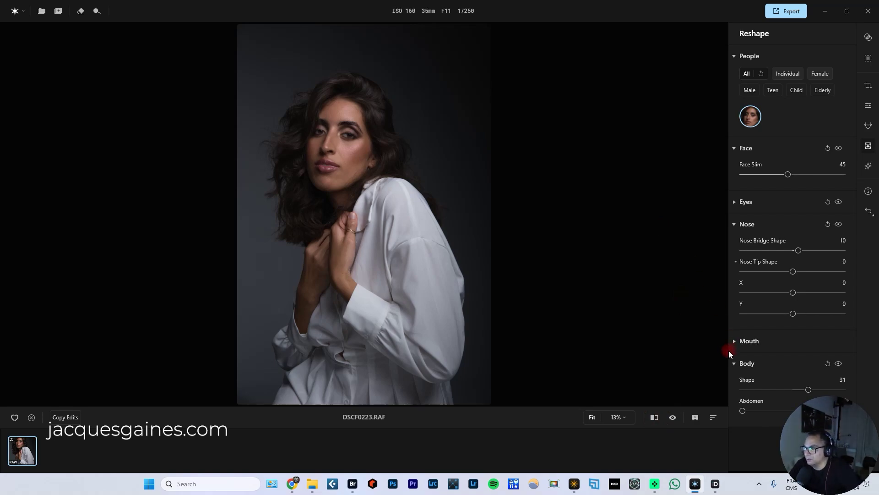
pyautogui.click(732, 364)
pyautogui.click(868, 166)
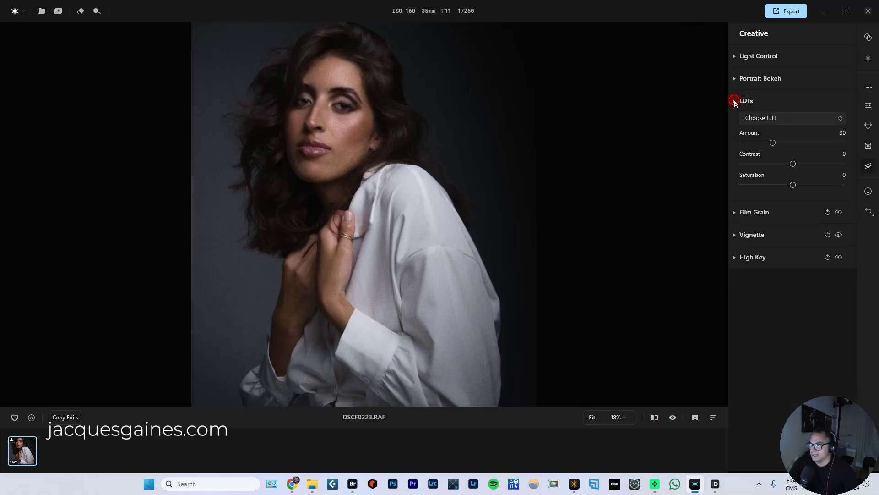
# - Collapse LUTs, zoom in and pan onto the face, then bring Luminar Neo forward
pyautogui.click(734, 101)
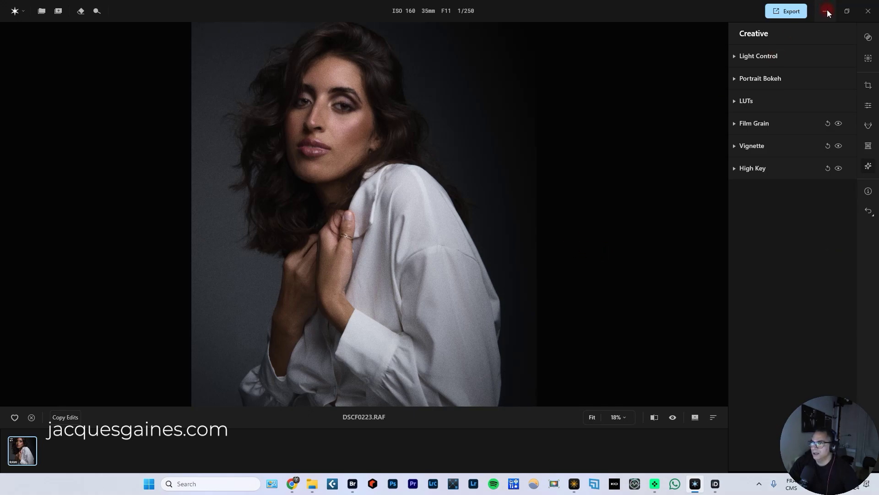
pyautogui.scroll(3, 383, 190)
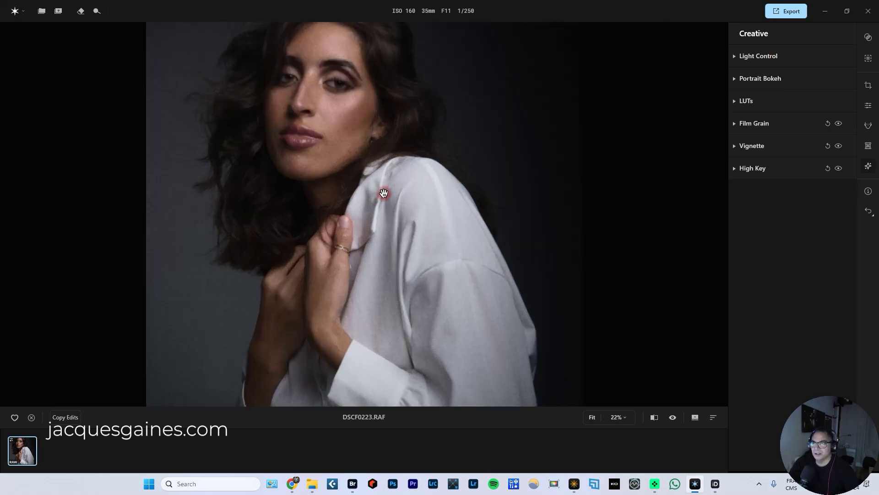
pyautogui.moveTo(300, 169); pyautogui.dragTo(324, 258)
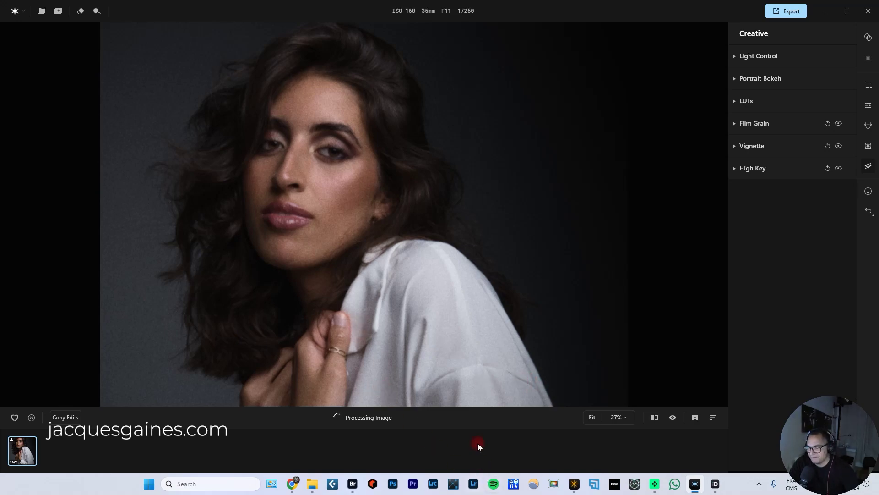
pyautogui.click(573, 482)
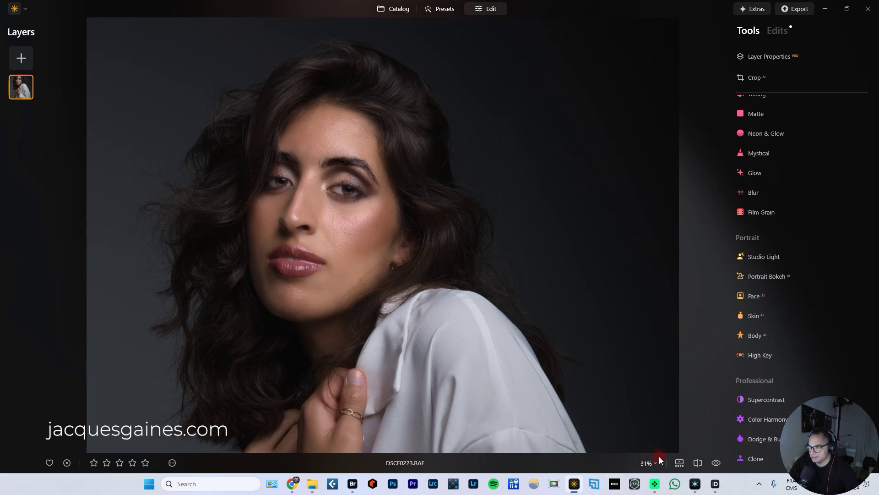
# - Turn on Luminar's before/after split and drag the divider left to show mostly the edit
pyautogui.click(696, 463)
pyautogui.moveTo(520, 286); pyautogui.dragTo(114, 258)
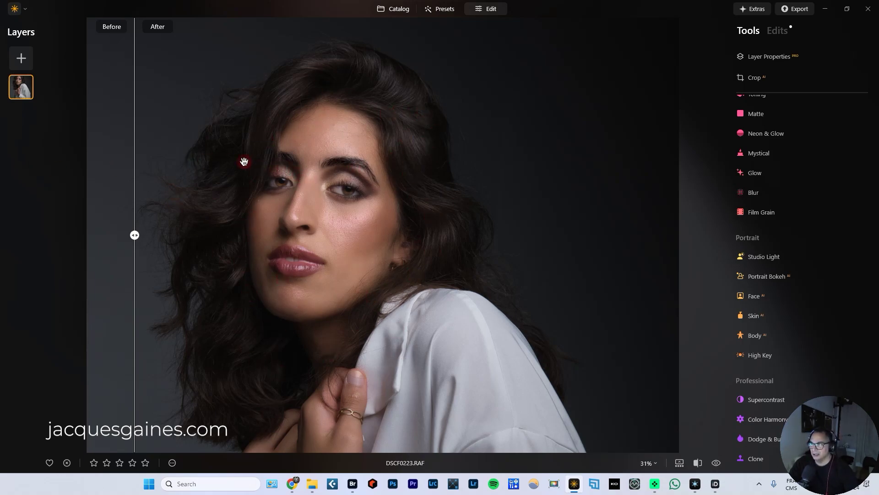
# - Back in Aperty, zoom the canvas to 32% and pan around the reshaped face
pyautogui.click(695, 484)
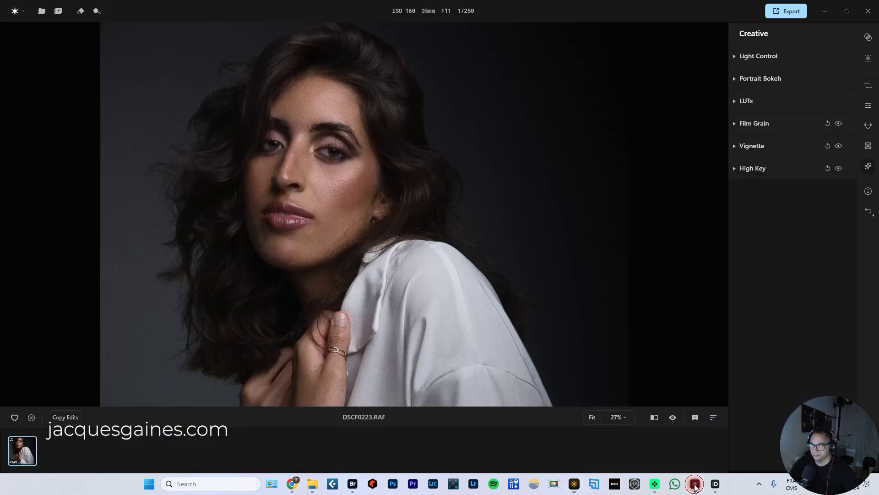
pyautogui.scroll(1, 419, 232)
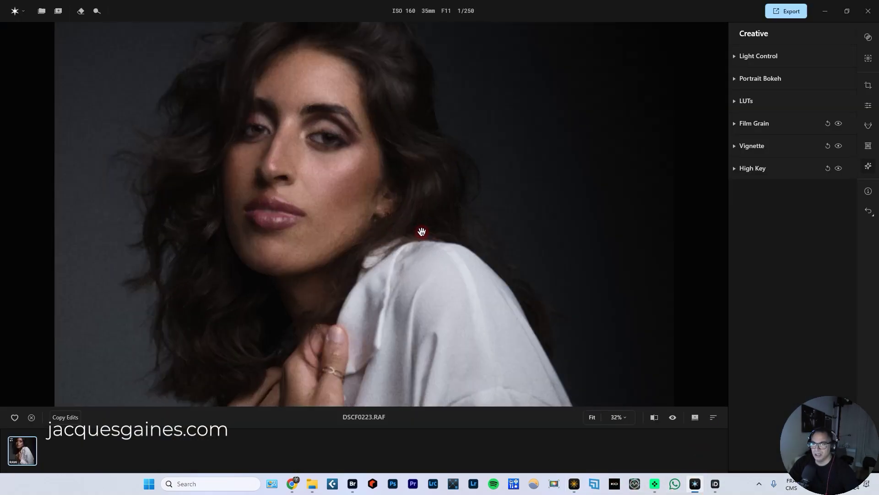
pyautogui.moveTo(341, 192); pyautogui.dragTo(365, 226)
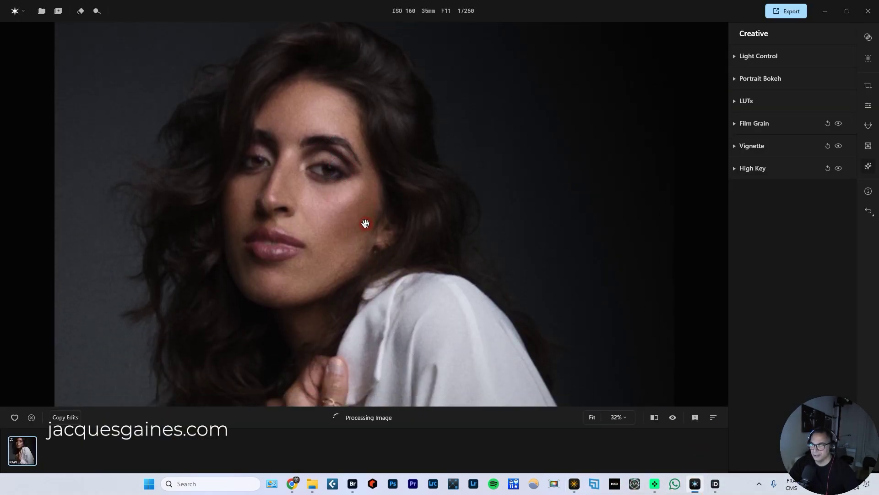